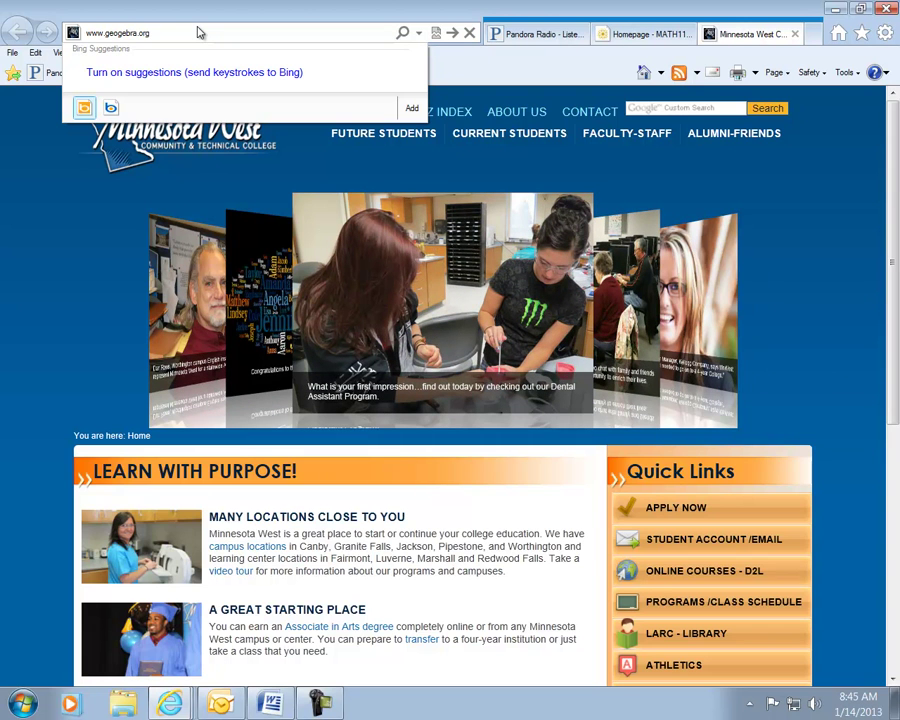
key("Return")
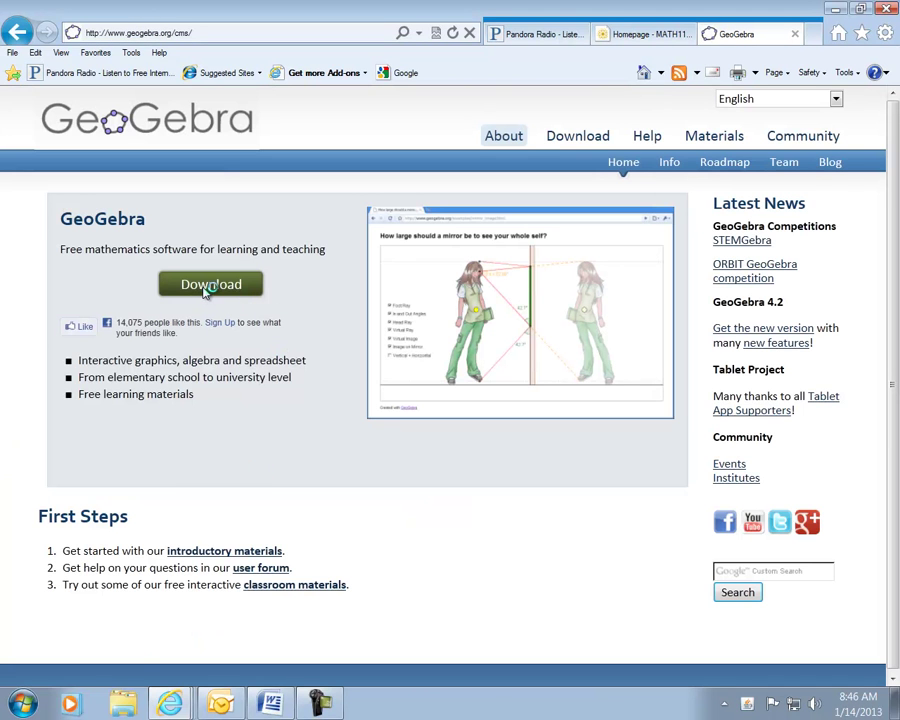
left_click(207, 285)
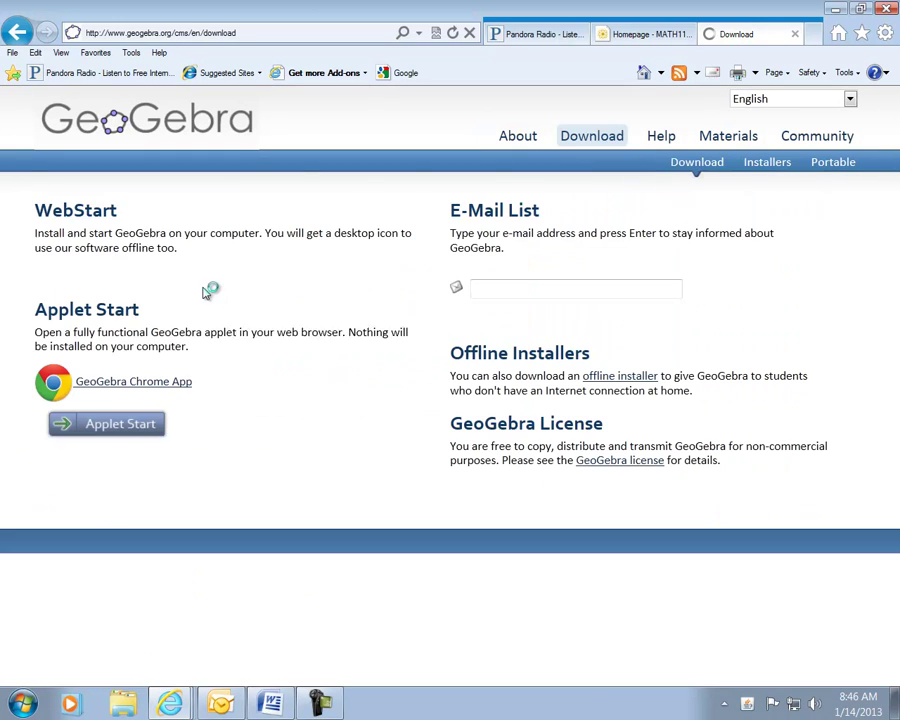
left_click(130, 284)
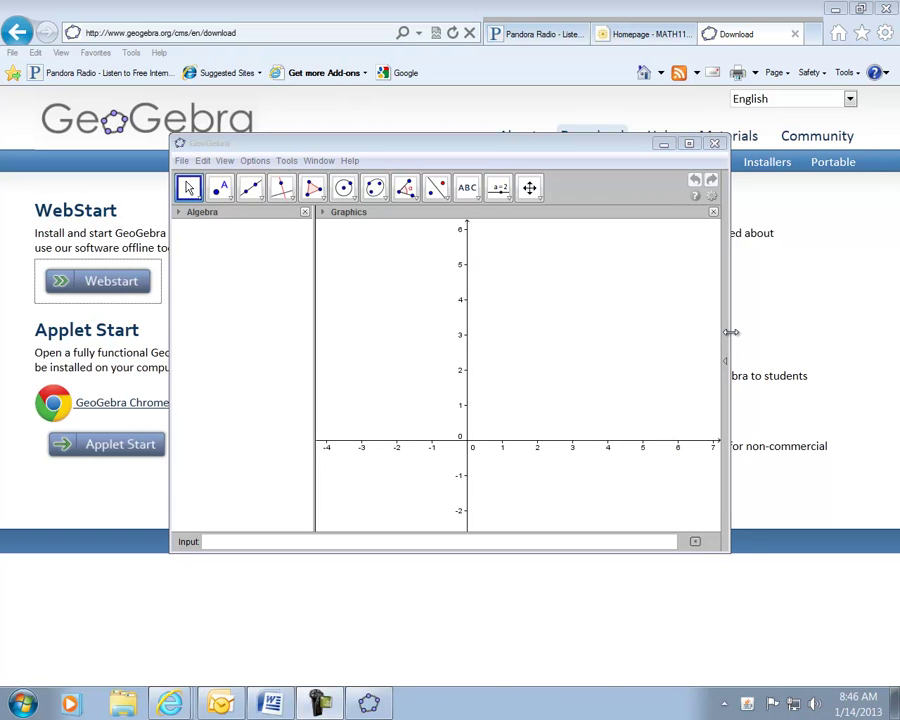
left_click(689, 144)
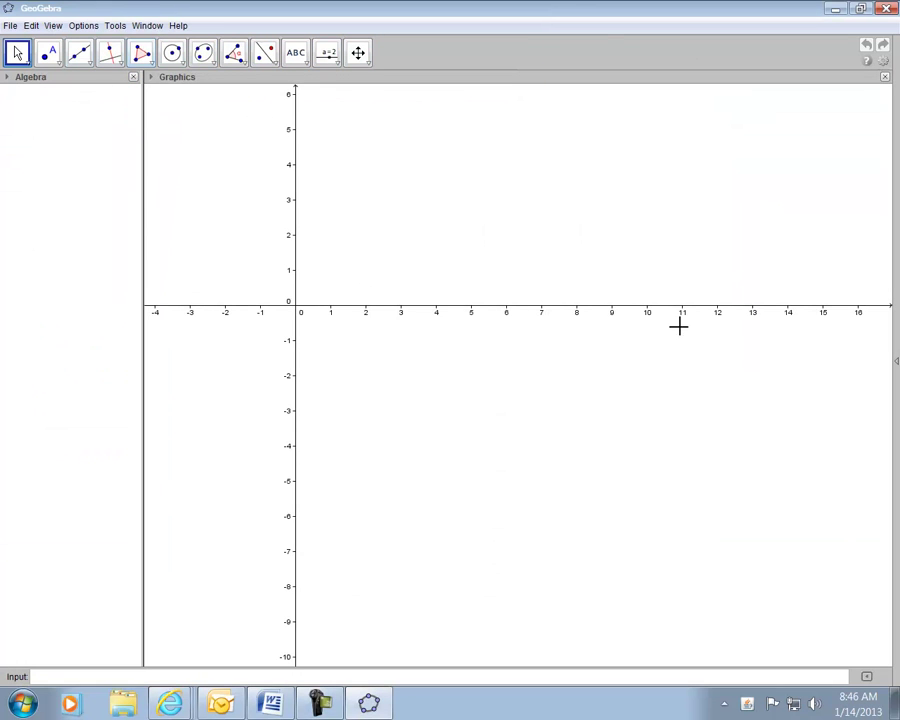
- Set the program's font size to 24 pt
left_click(84, 26)
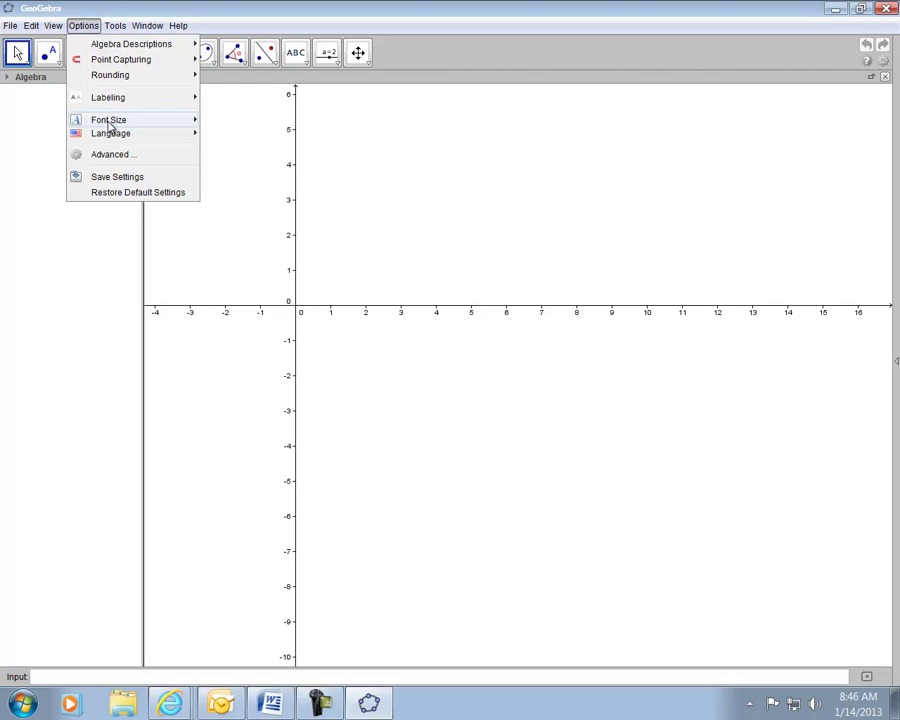
mouse_move(109, 121)
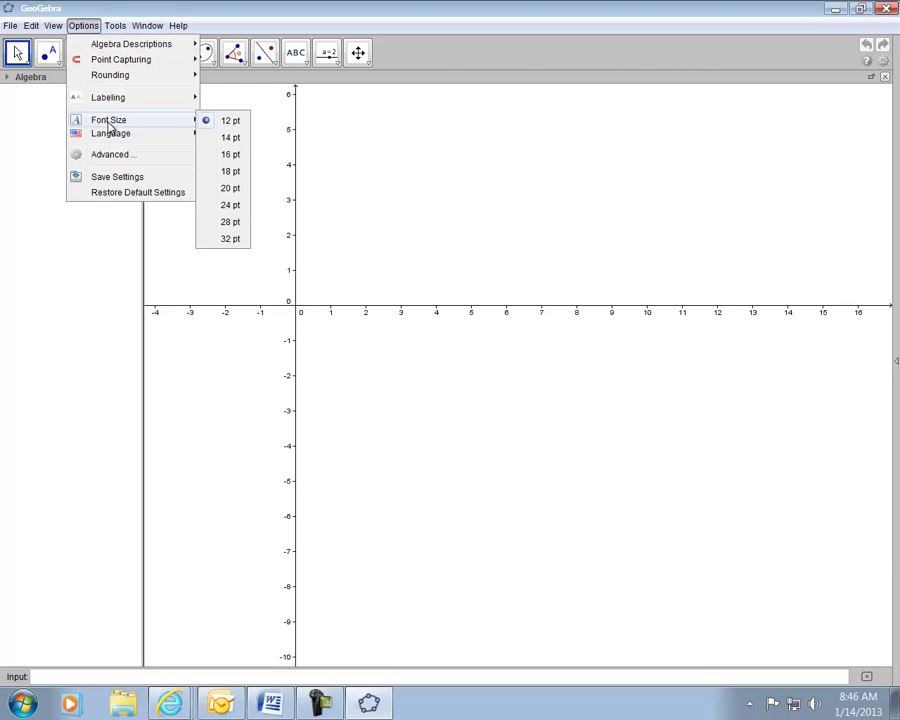
left_click(230, 205)
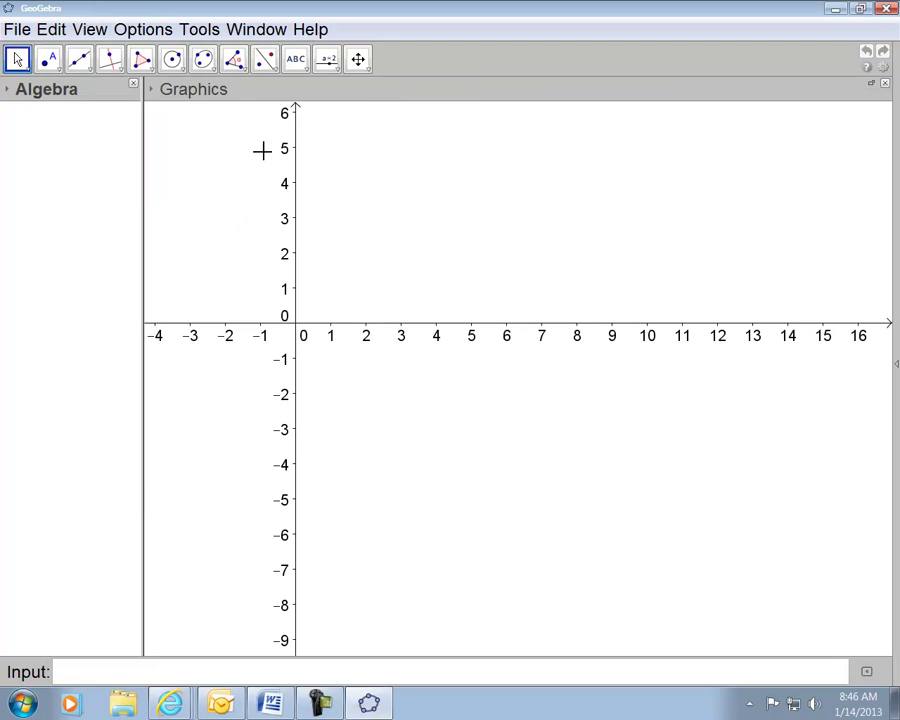
left_click(140, 30)
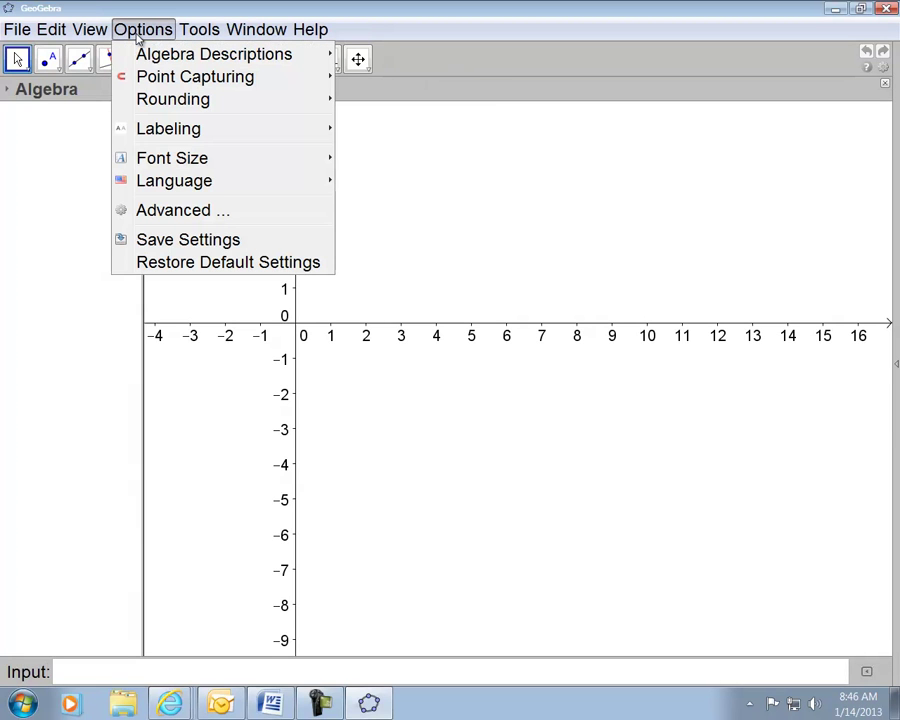
left_click(508, 249)
- Show the grid in the Graphics view
right_click(508, 249)
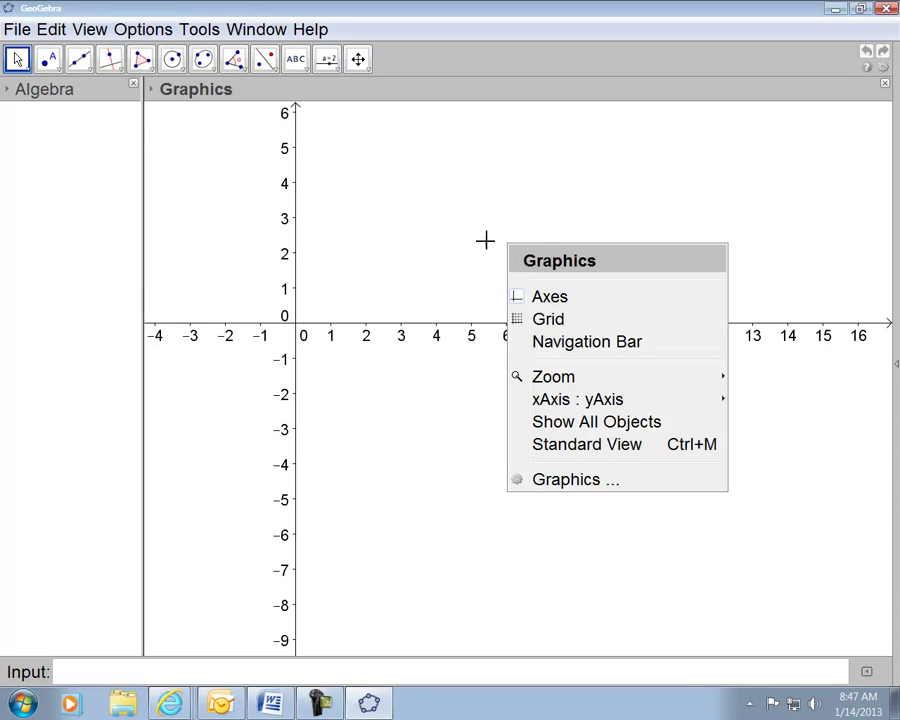
left_click(416, 227)
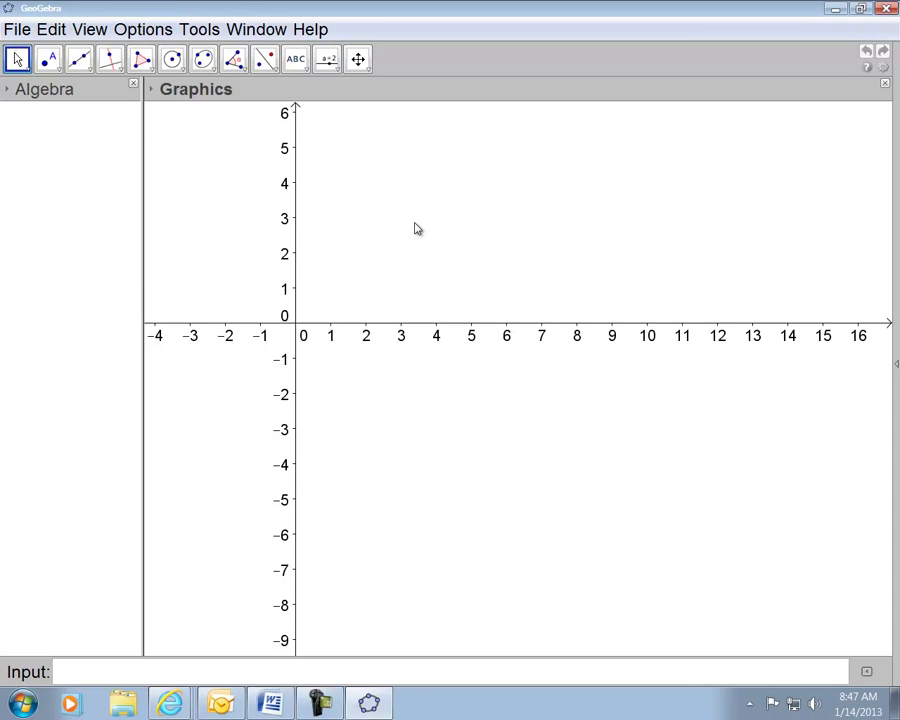
right_click(482, 236)
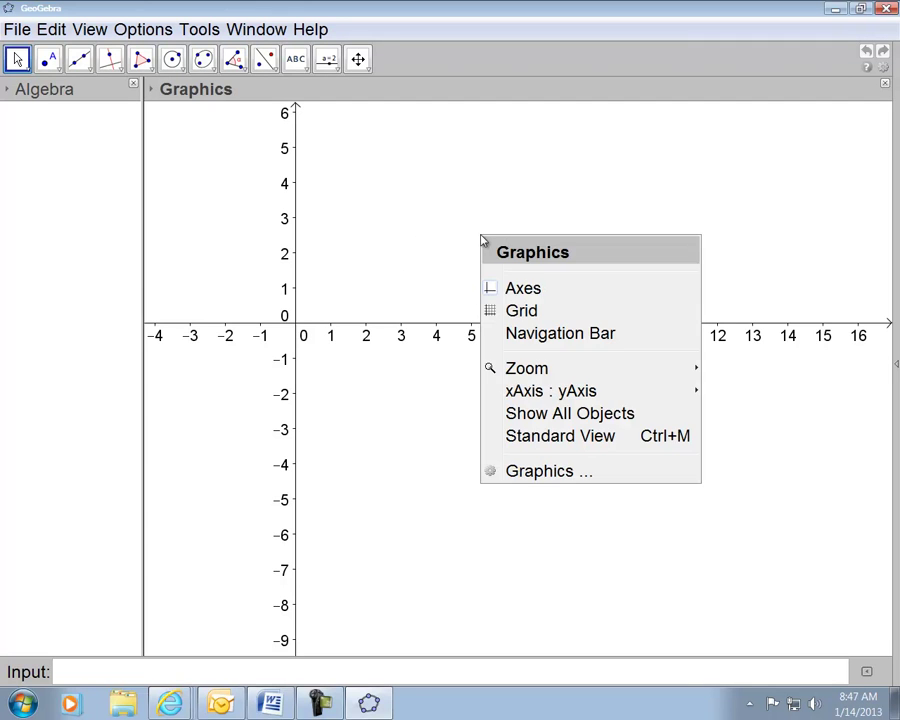
left_click(524, 311)
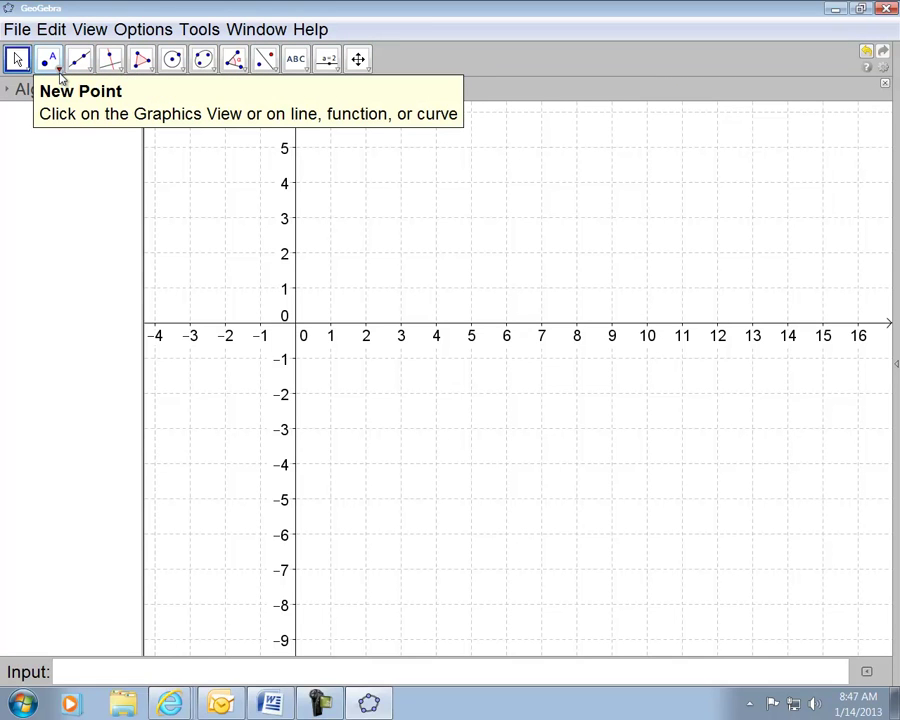
left_click(29, 70)
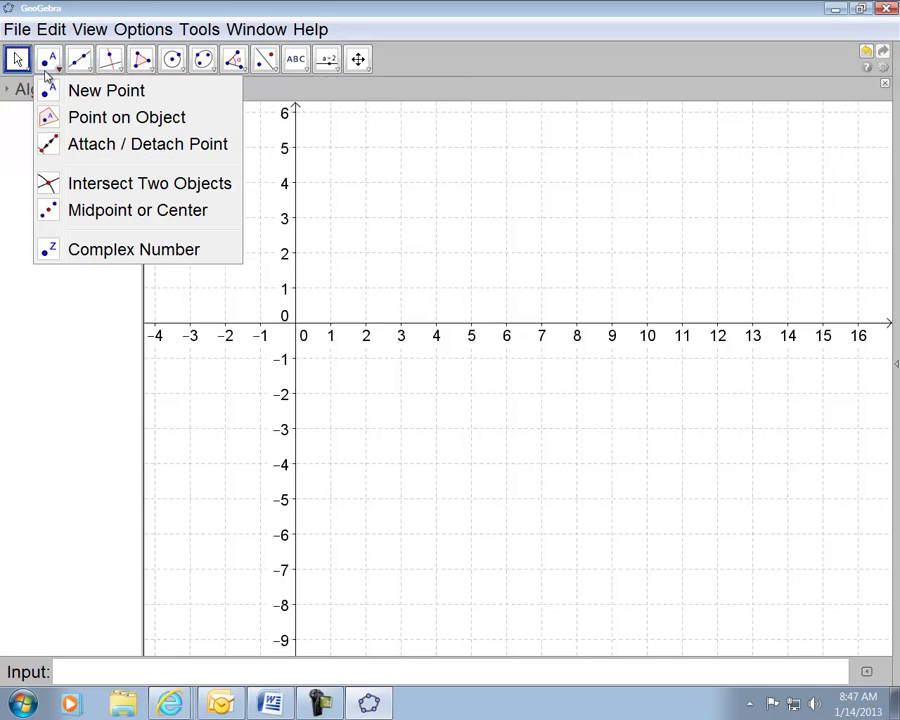
left_click(58, 72)
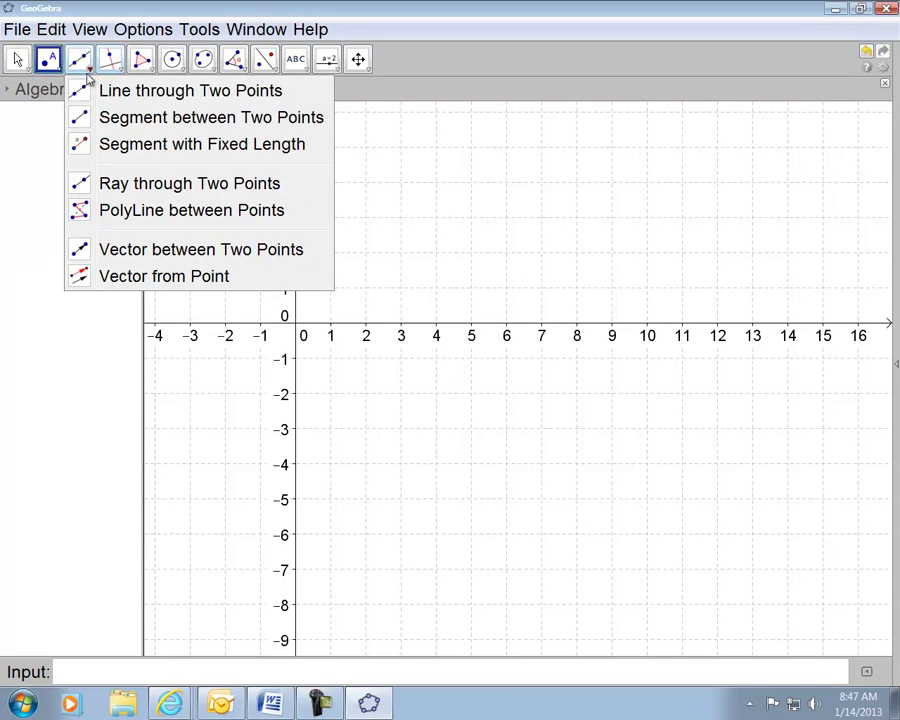
left_click(88, 78)
left_click(120, 72)
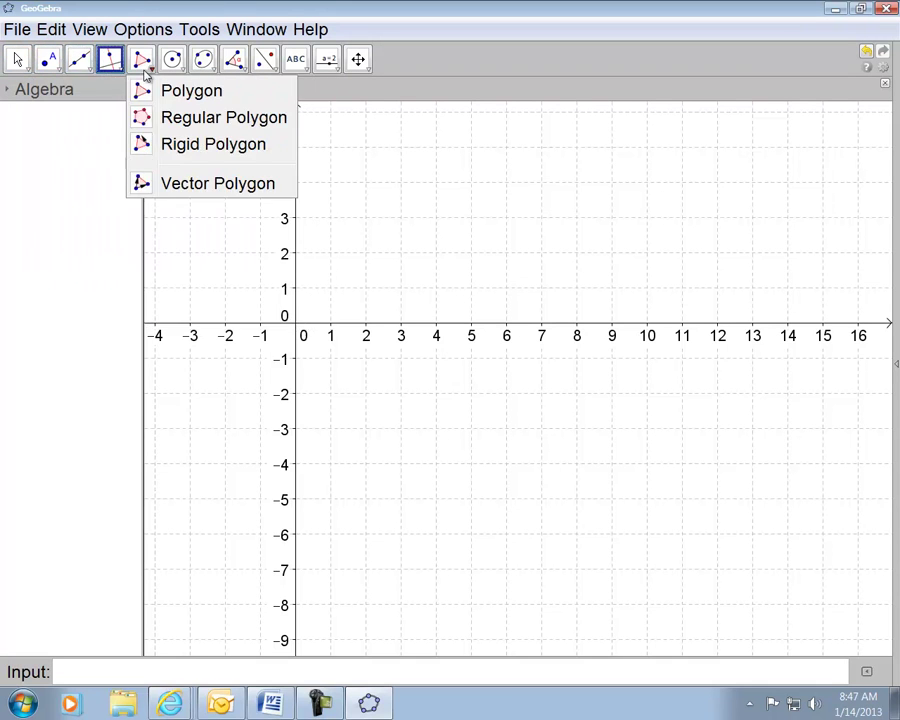
left_click(142, 72)
mouse_move(183, 72)
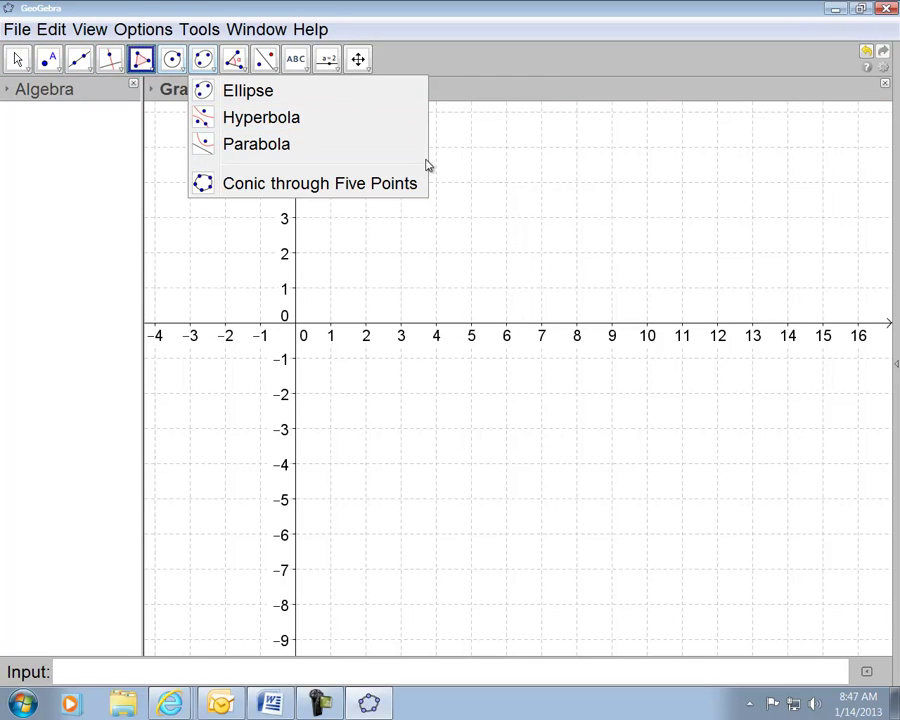
mouse_move(364, 62)
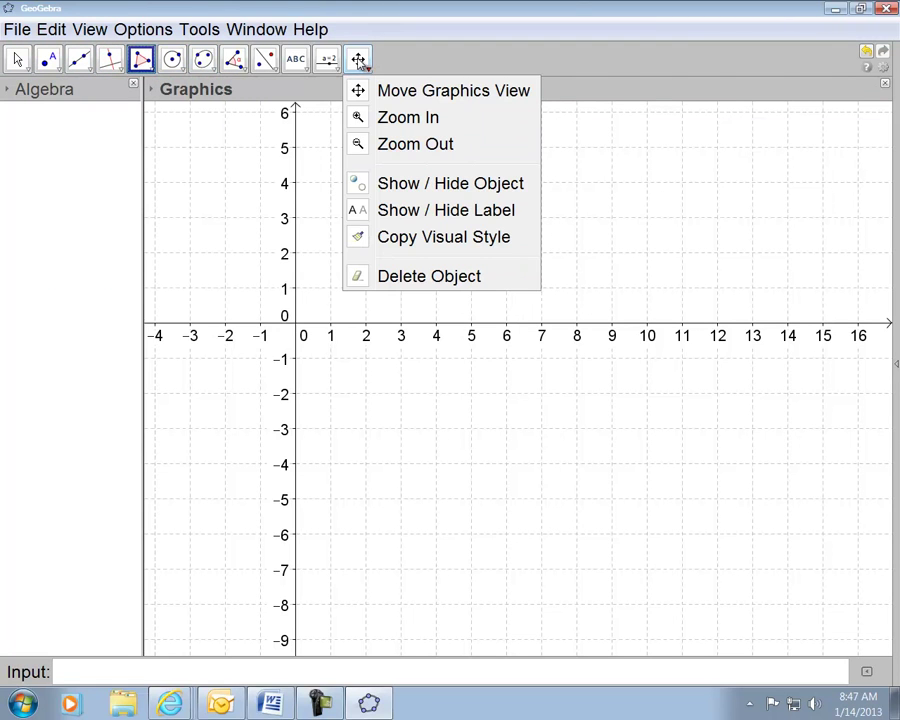
- Pan and zoom out the Graphics view to show x from about -10 to 14 and y from about -8 to 9
left_click(358, 61)
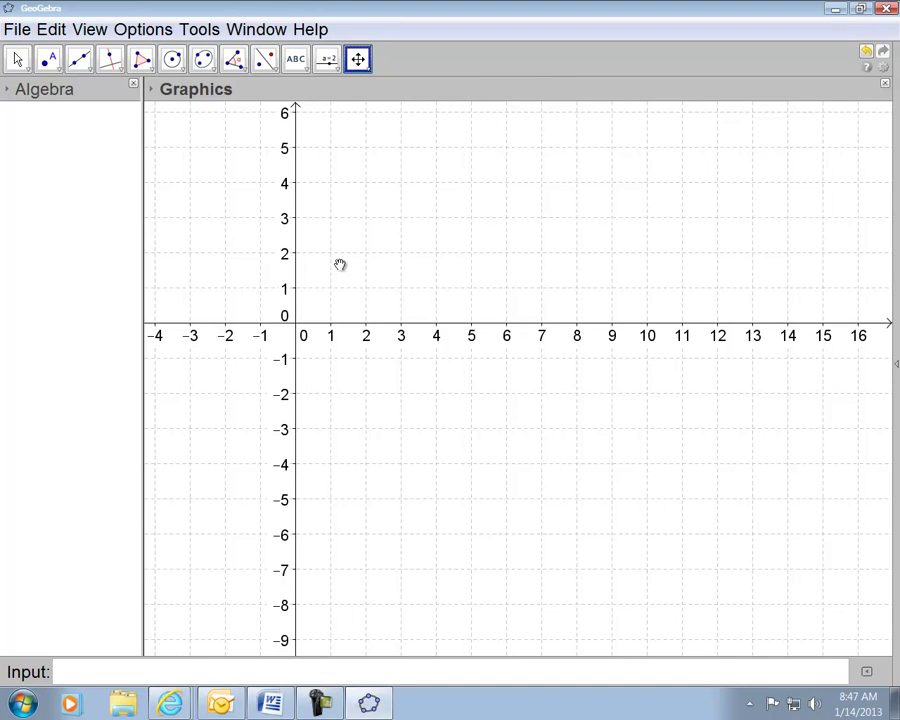
left_click_drag(217, 267, 381, 313)
scroll(392, 346, "down", 4)
scroll(392, 346, "down", 4)
scroll(392, 364, "up", 6)
left_click_drag(391, 362, 446, 305)
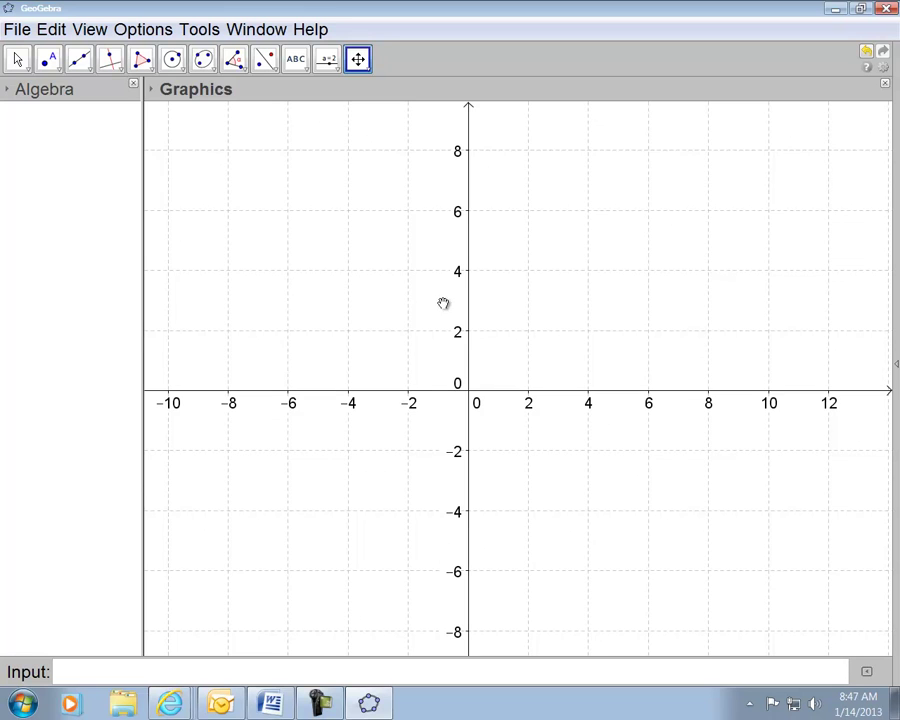
- Show the Spreadsheet view beside the Graphics view
left_click(97, 35)
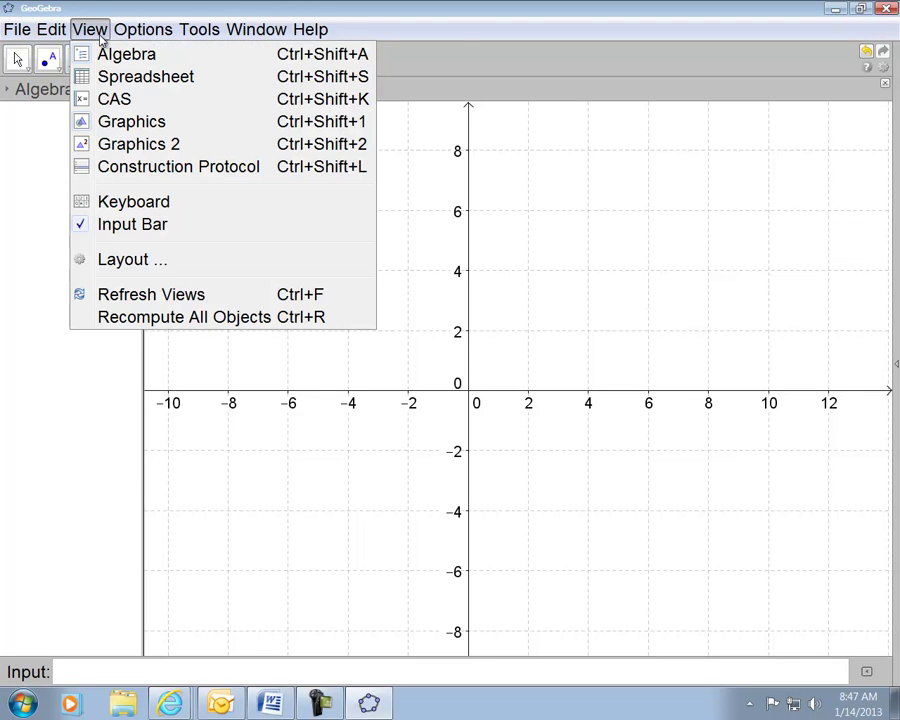
left_click(555, 30)
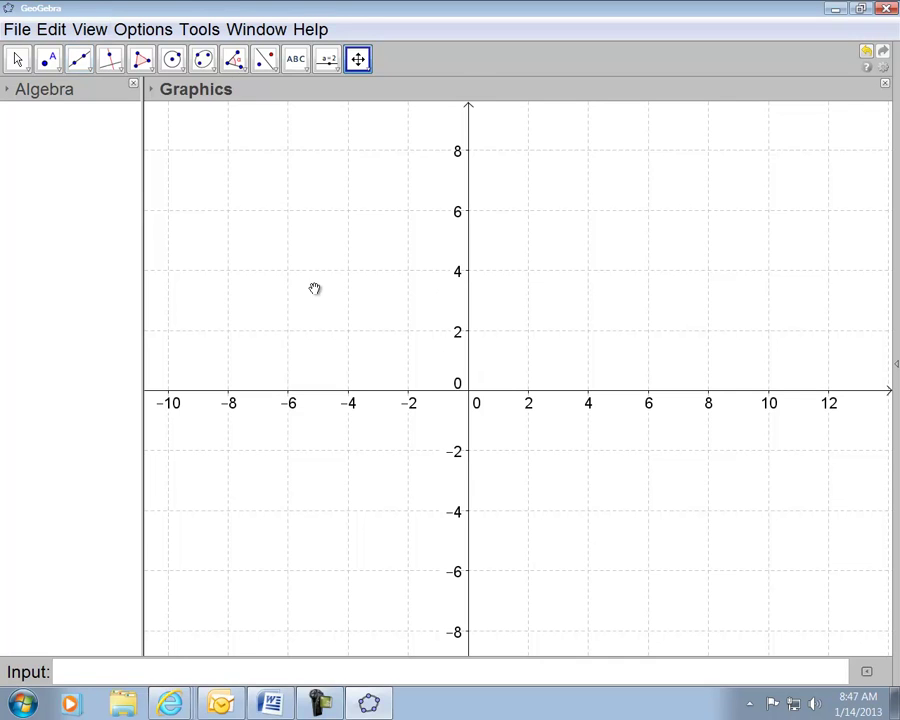
left_click(91, 33)
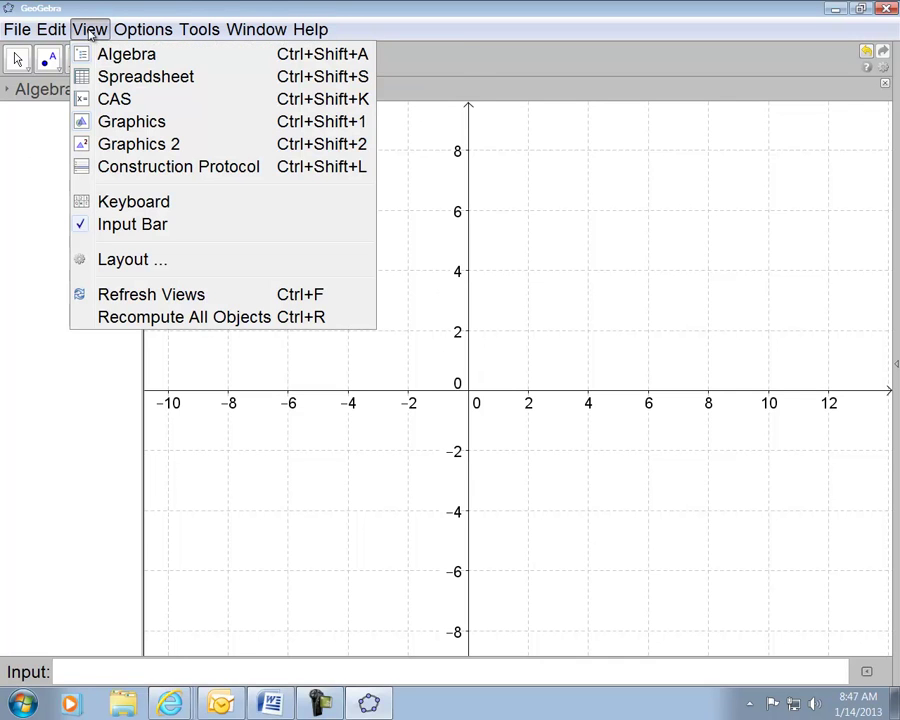
left_click(124, 86)
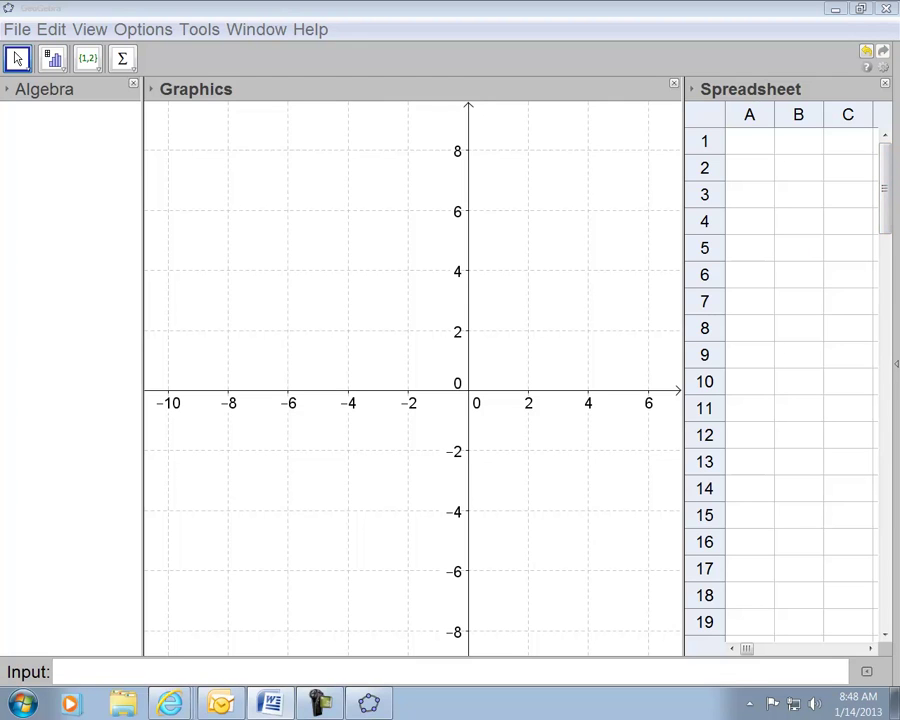
- Enter 500, 250, 250, 350, 200 and 380 in spreadsheet cells A1 to A6
left_click(749, 141)
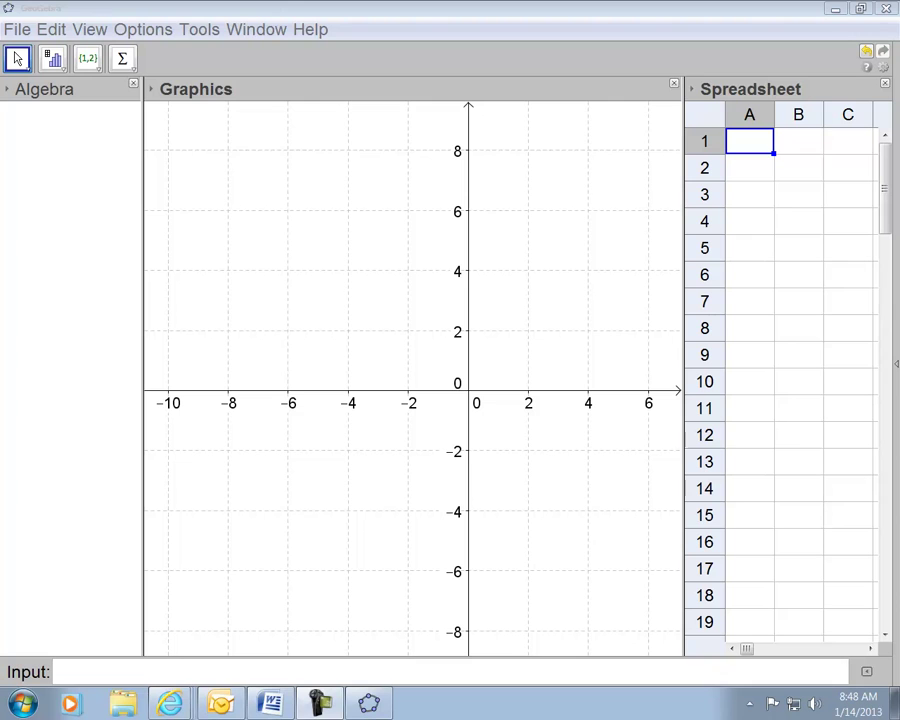
type("500")
key("Return")
type("250")
key("Return")
type("250")
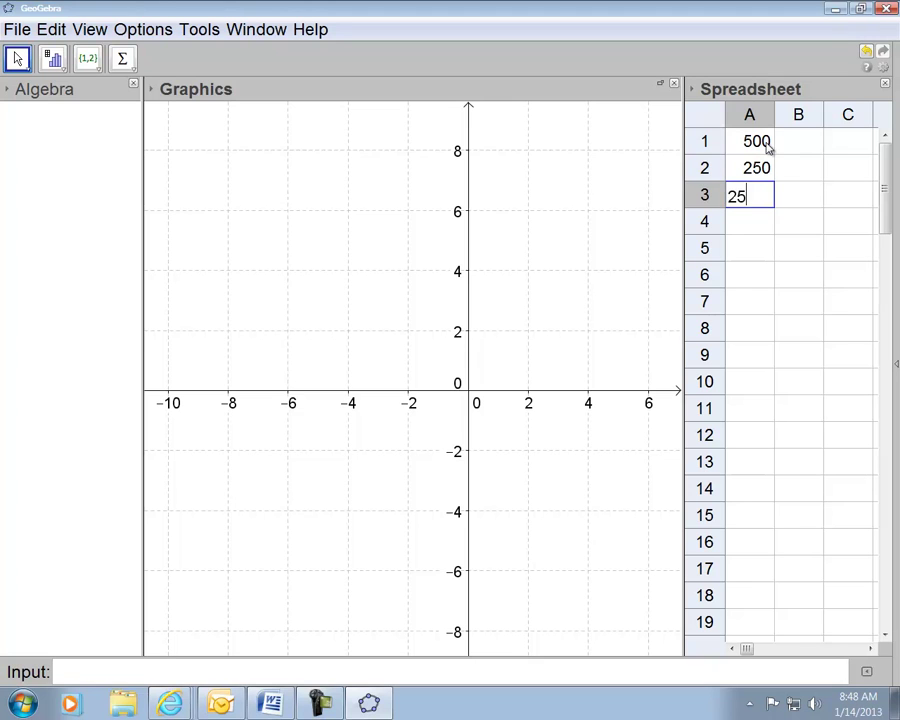
key("Return")
type("350")
key("Return")
type("200")
key("Return")
type("280")
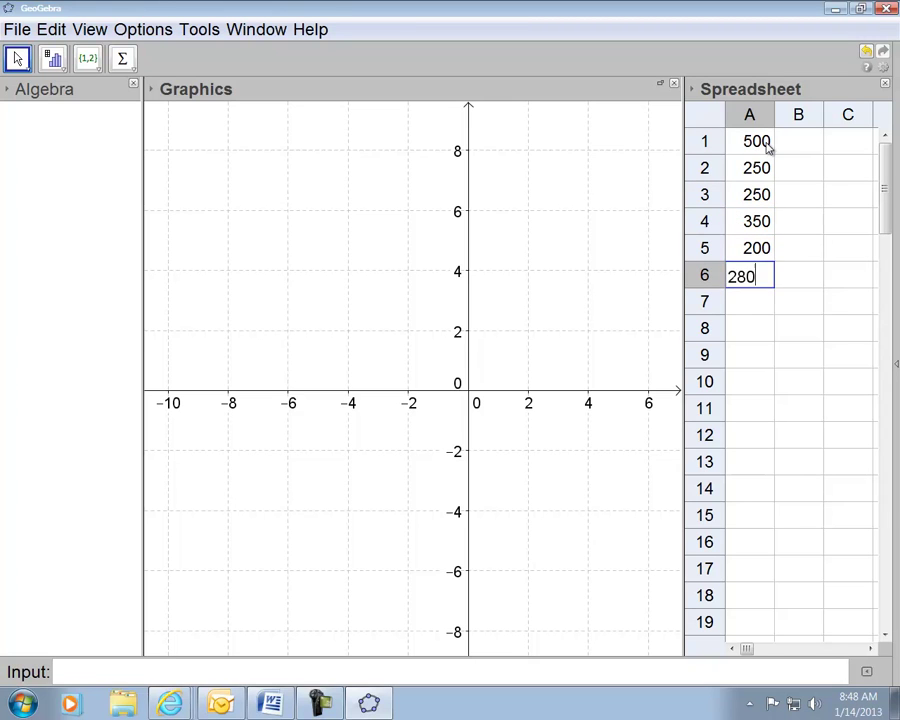
key("Return")
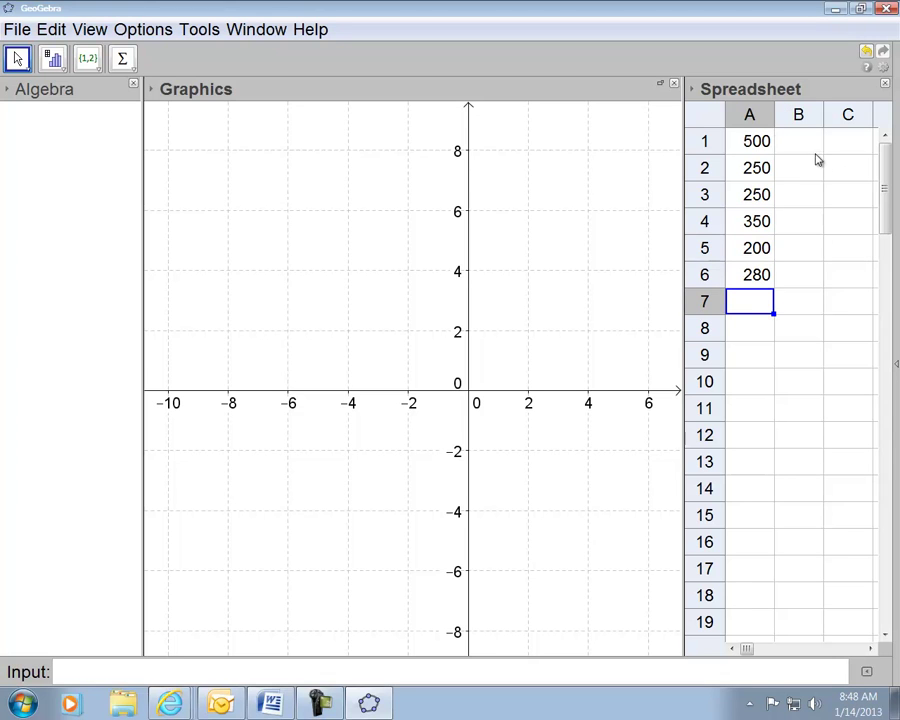
left_click(757, 276)
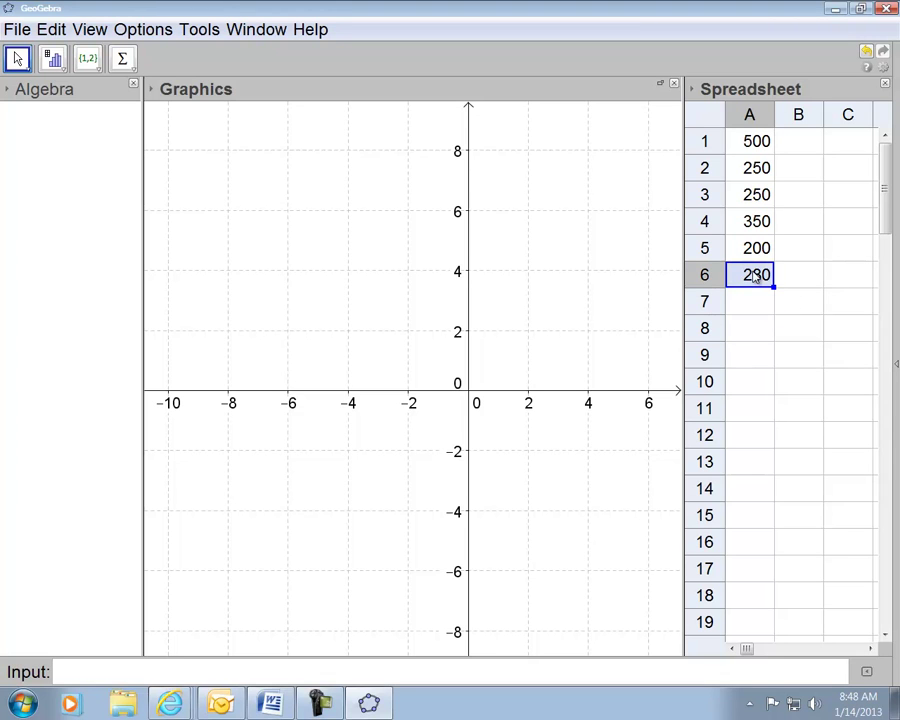
type("380")
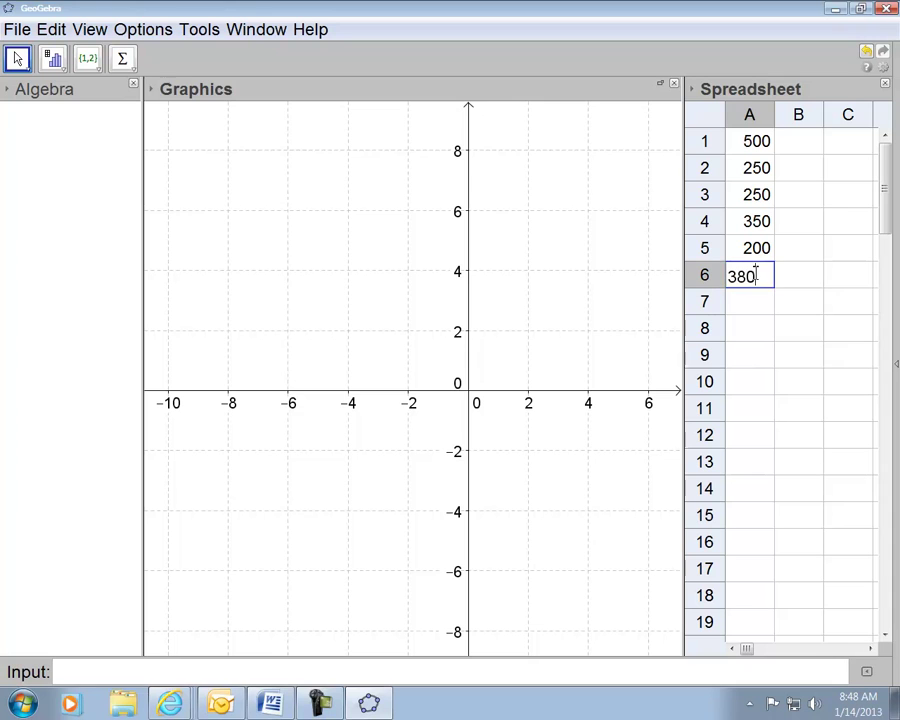
- Enter 79, 79, 76, 74, 70 and 70 in cells B1 to B6 and widen the spreadsheet until columns A to E show
left_click(798, 147)
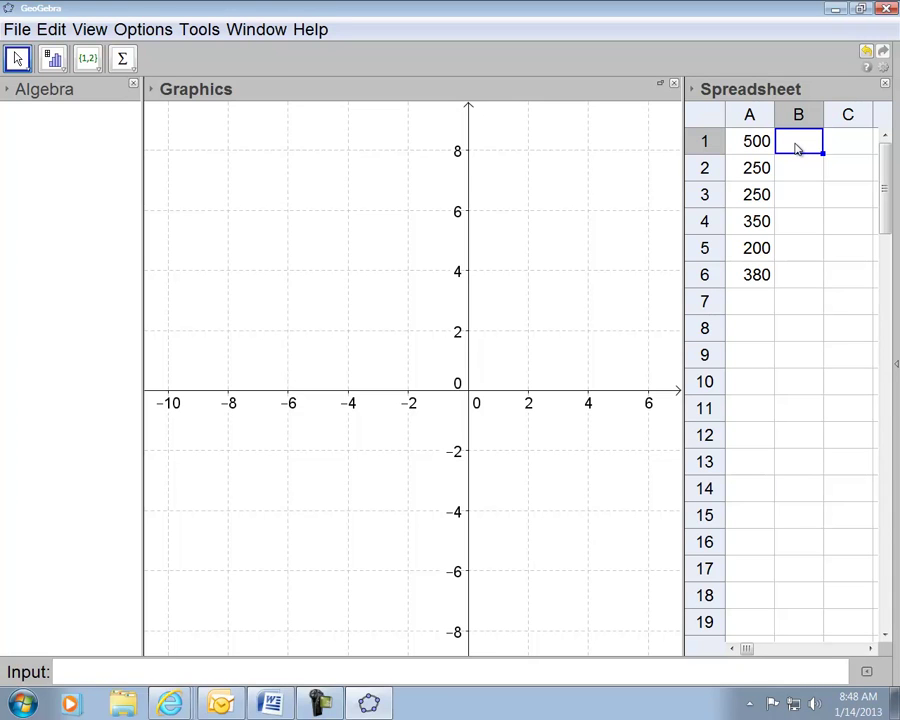
type("79")
key("Return")
type("79")
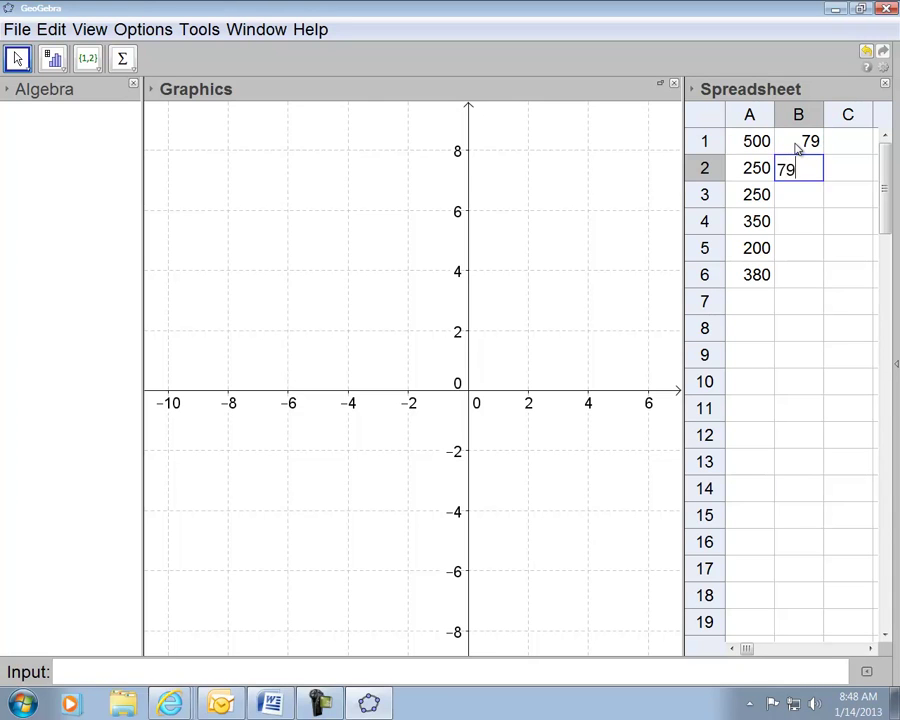
key("Return")
type("76")
key("Return")
type("74")
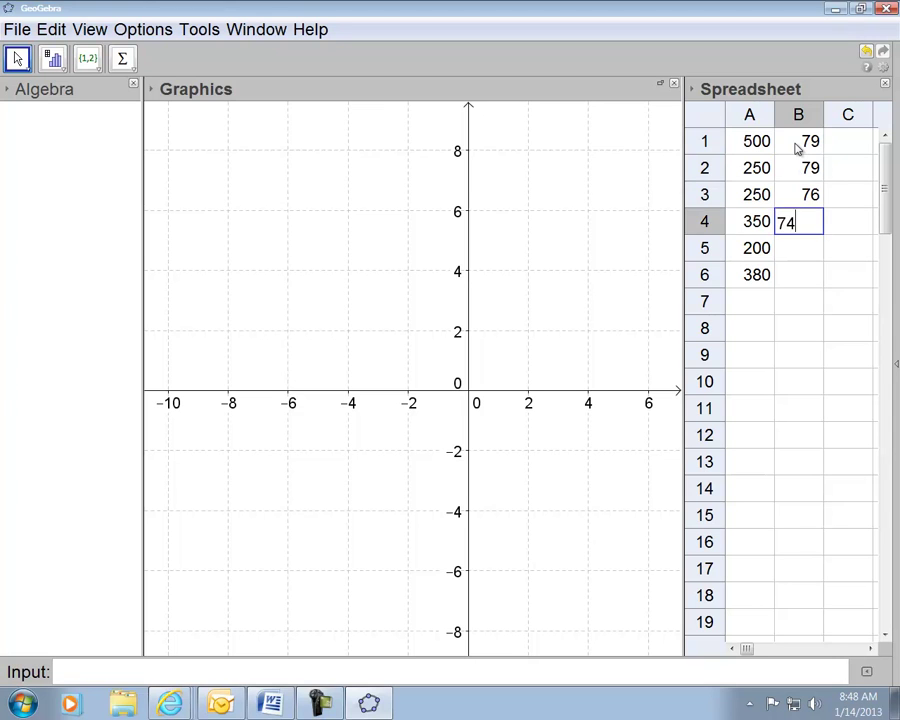
key("Return")
type("70")
key("Return")
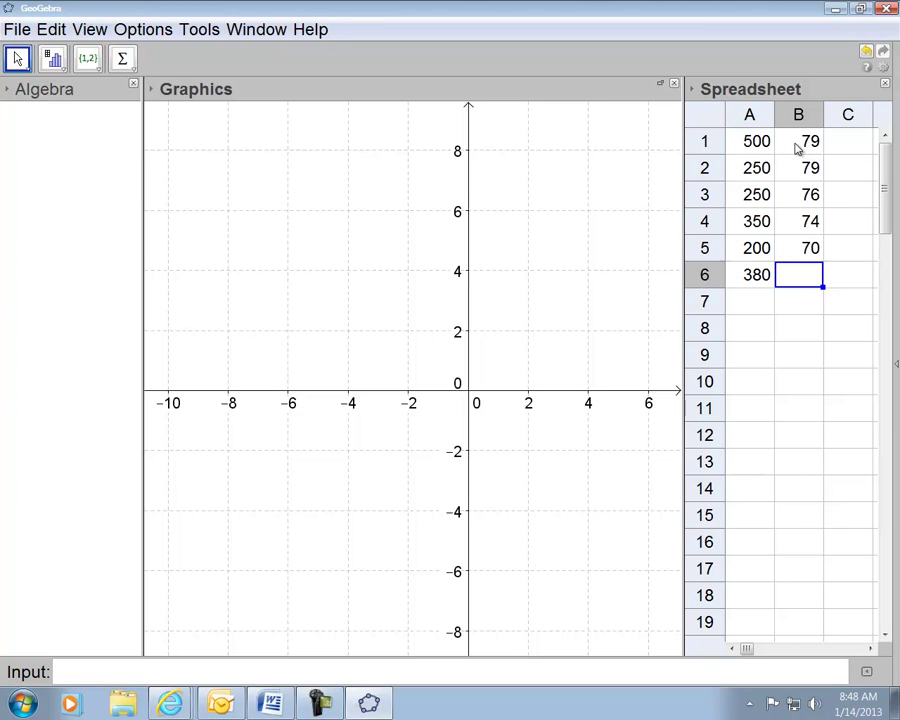
type("70")
key("Return")
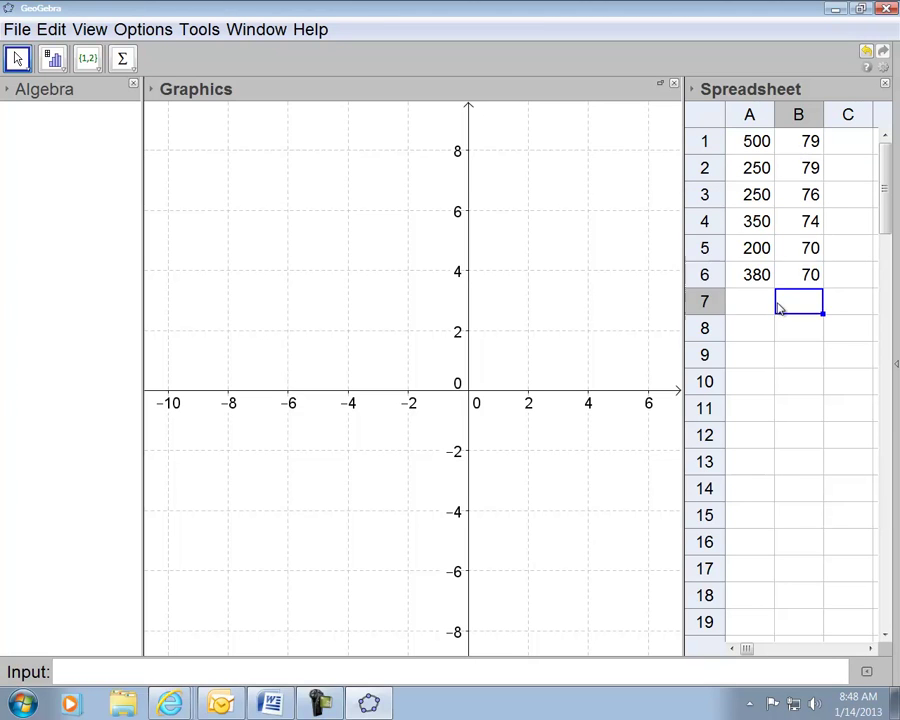
left_click_drag(684, 302, 588, 298)
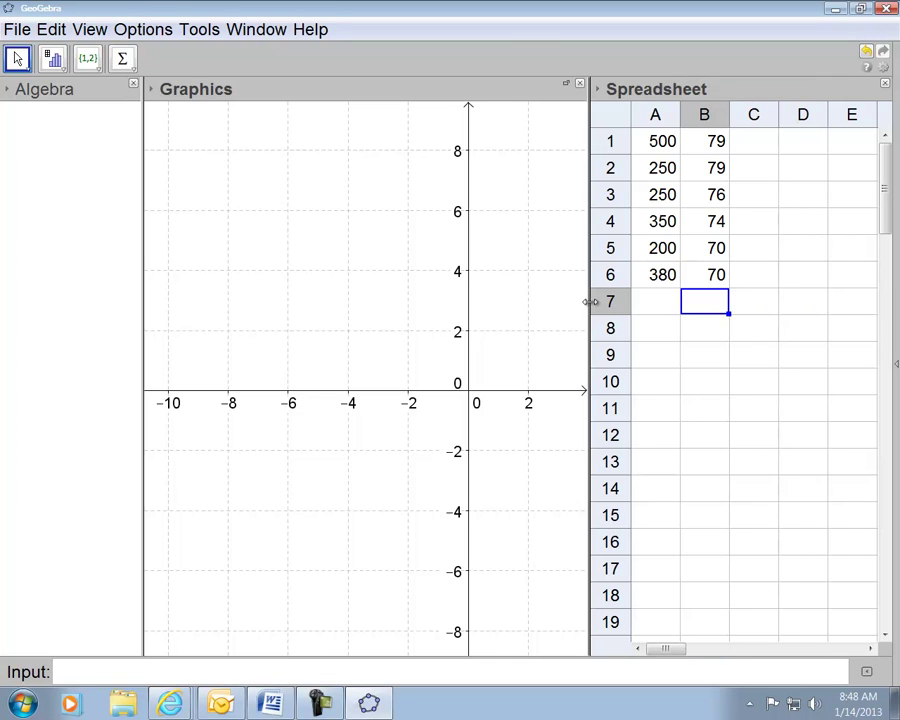
- Run a Two Variable Regression Analysis on cells A1:B6, with column A as X and column B as Y
left_click(752, 221)
left_click_drag(652, 141, 727, 287)
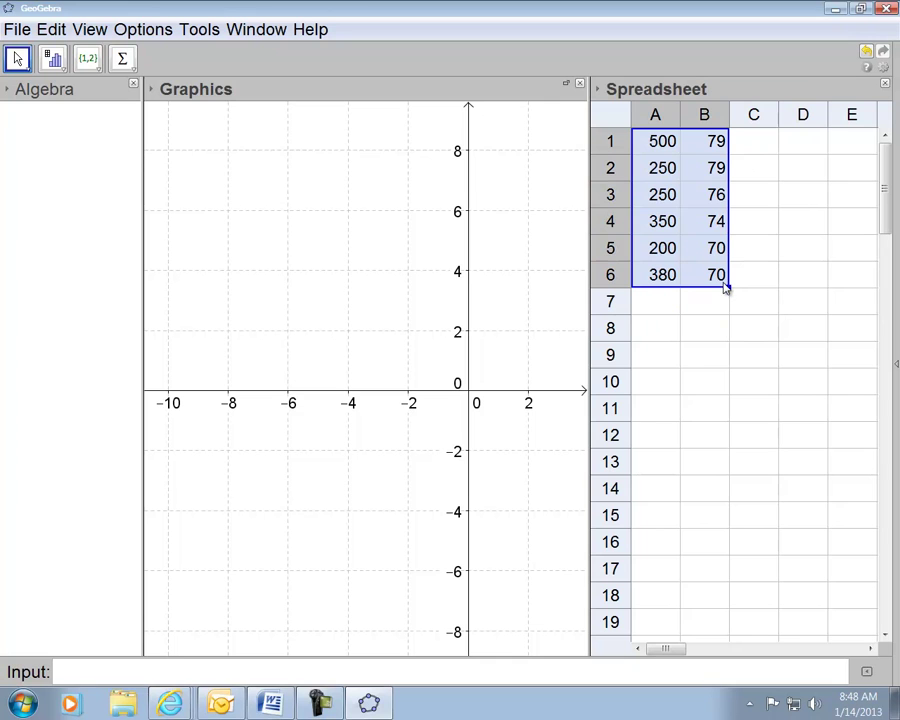
left_click(790, 348)
left_click_drag(655, 141, 711, 288)
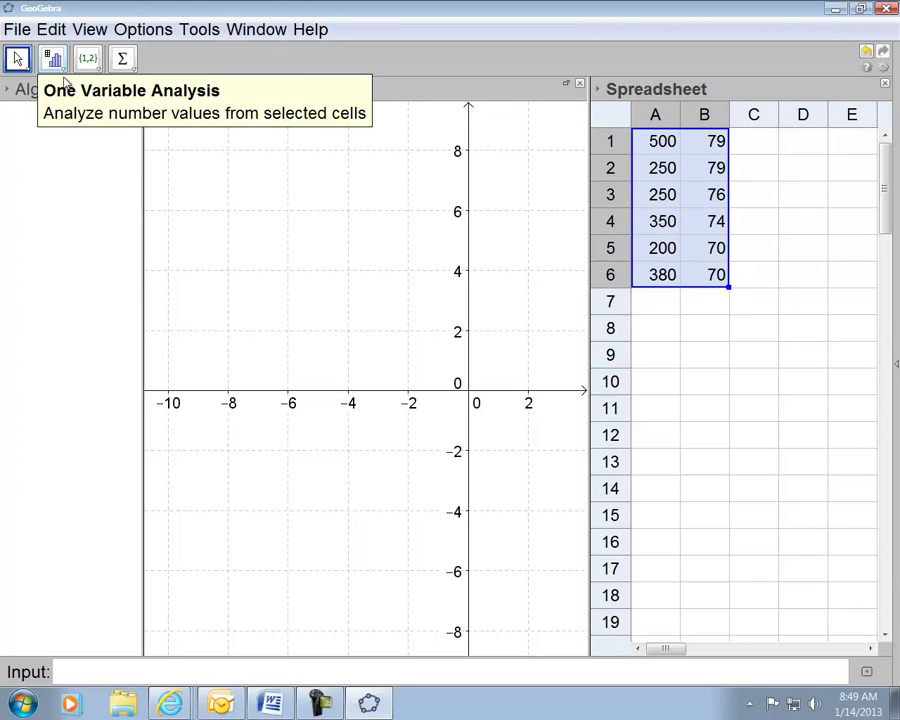
left_click(63, 70)
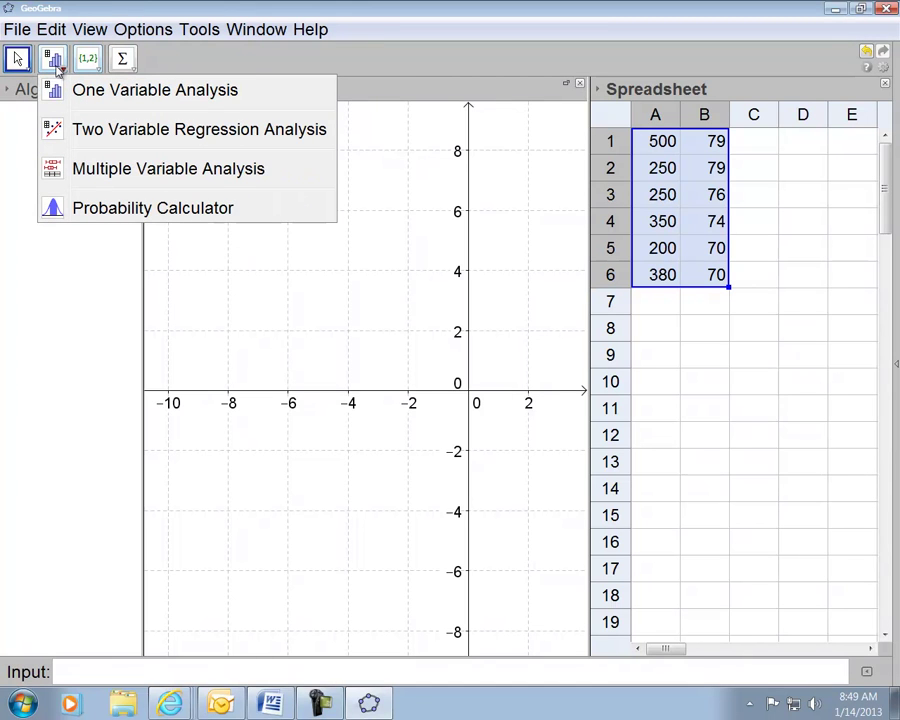
left_click(101, 133)
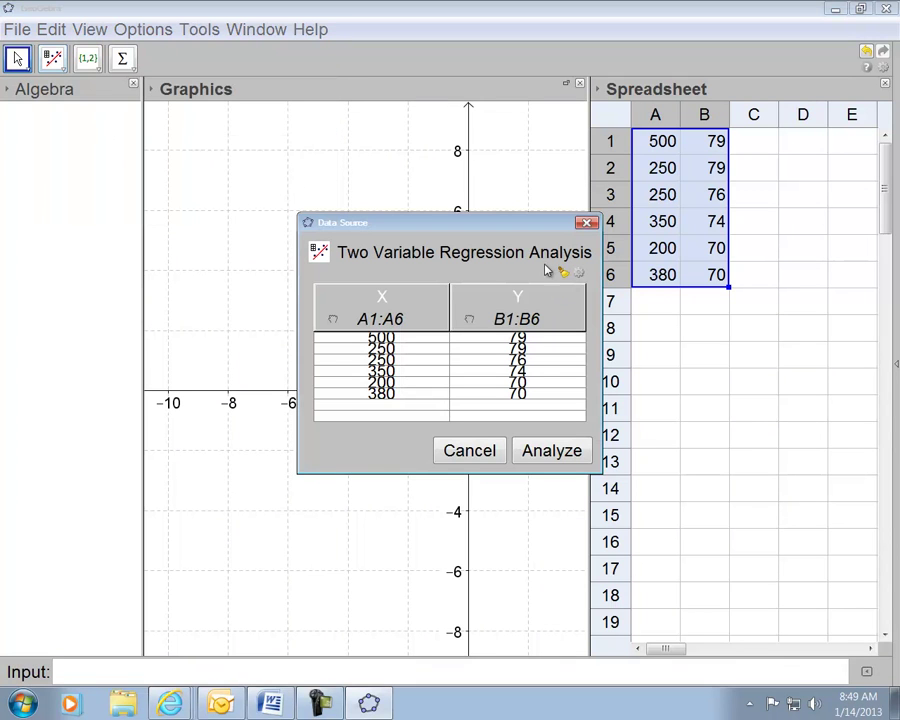
left_click(562, 452)
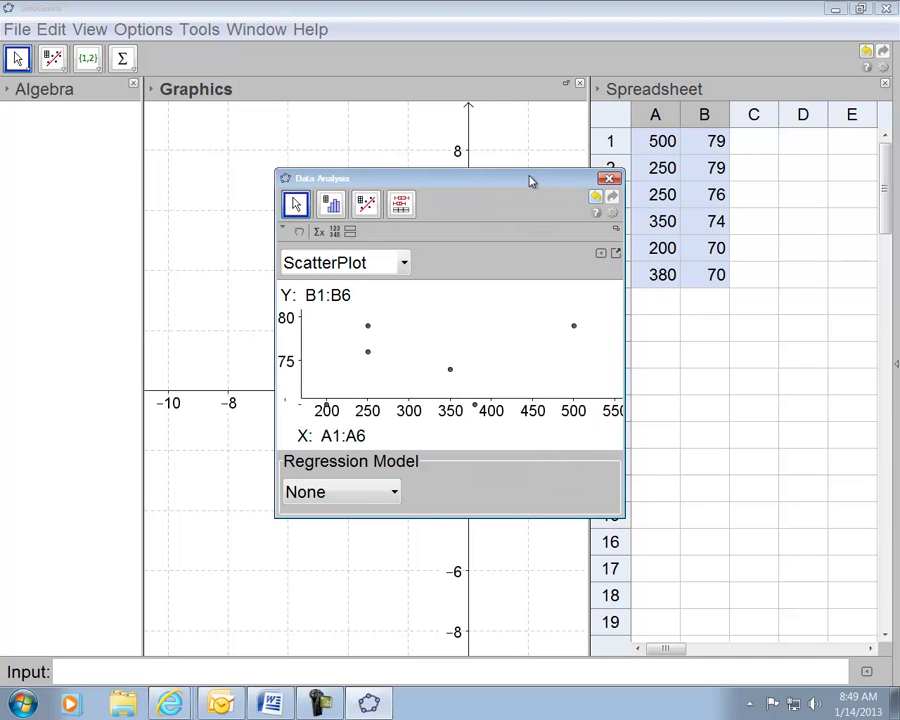
- Reposition the Data Analysis window and enlarge its width and height so the scatterplot has more room
left_click_drag(529, 172, 516, 96)
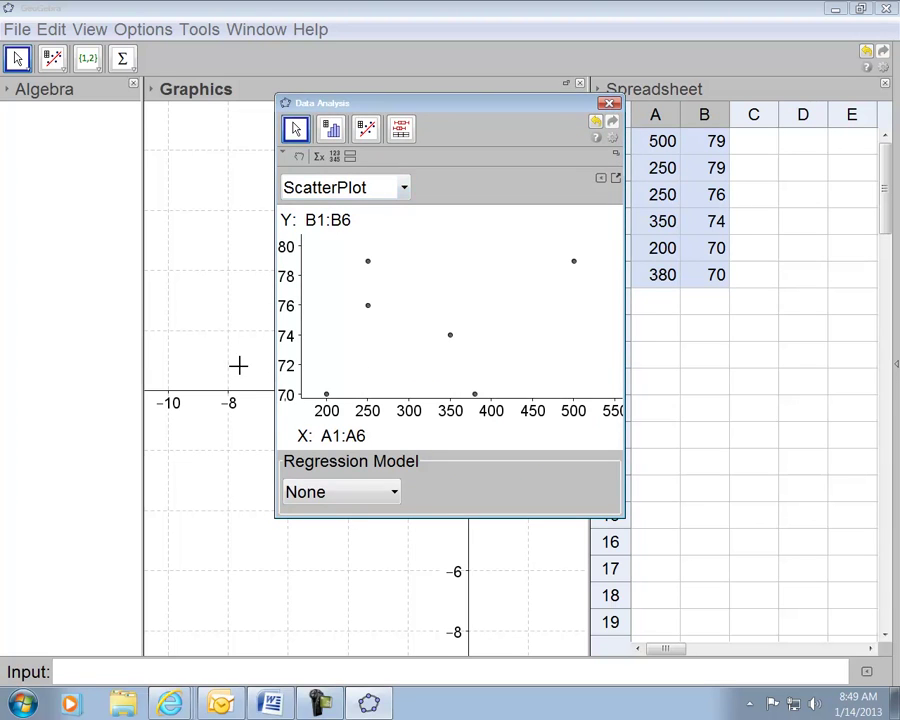
left_click_drag(276, 355, 82, 337)
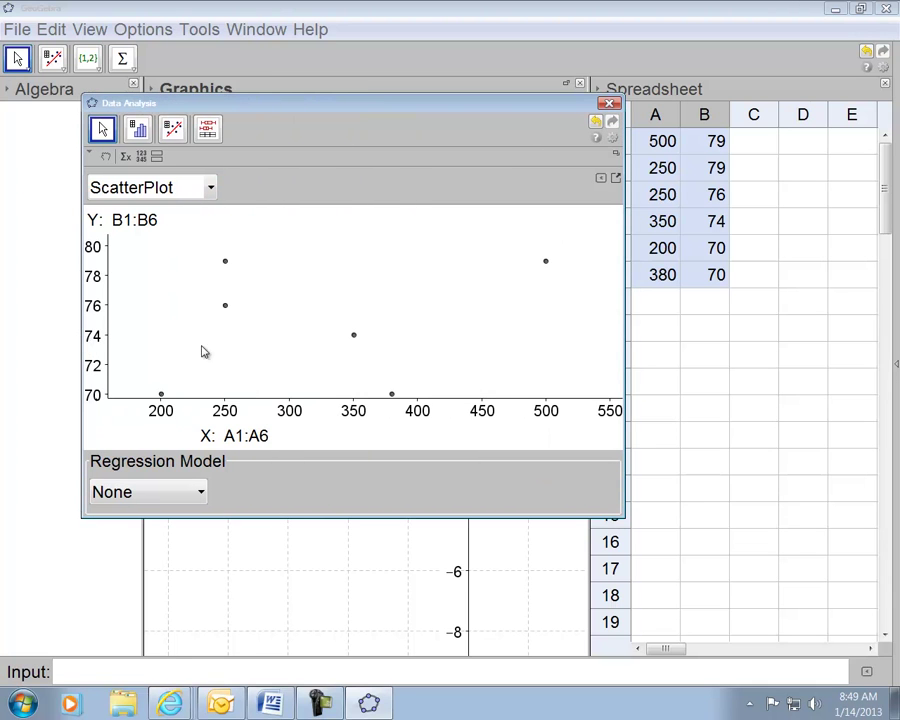
left_click_drag(627, 331, 690, 321)
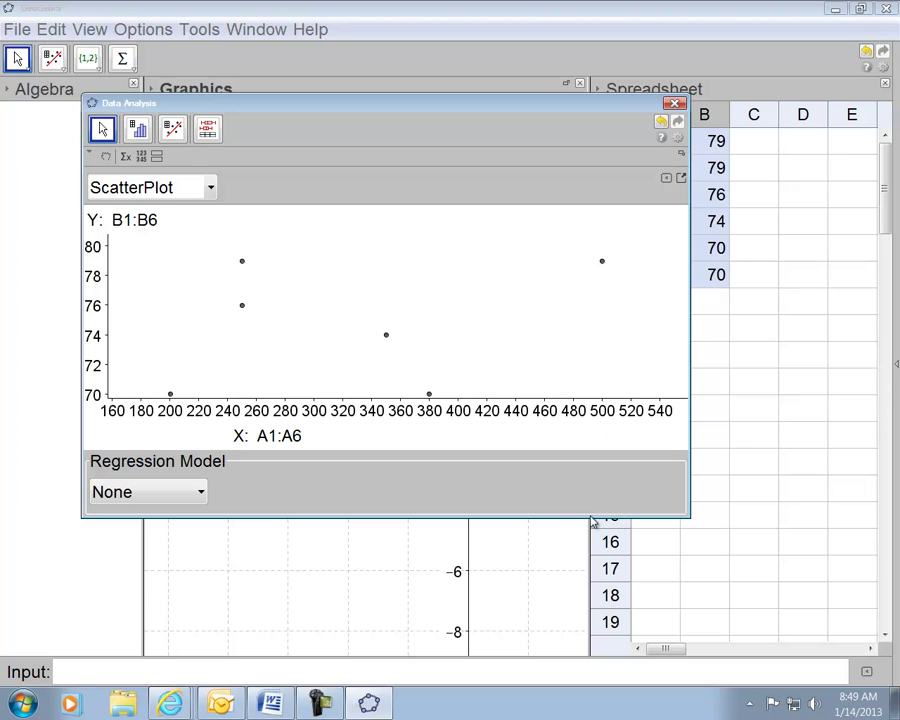
left_click_drag(581, 516, 603, 659)
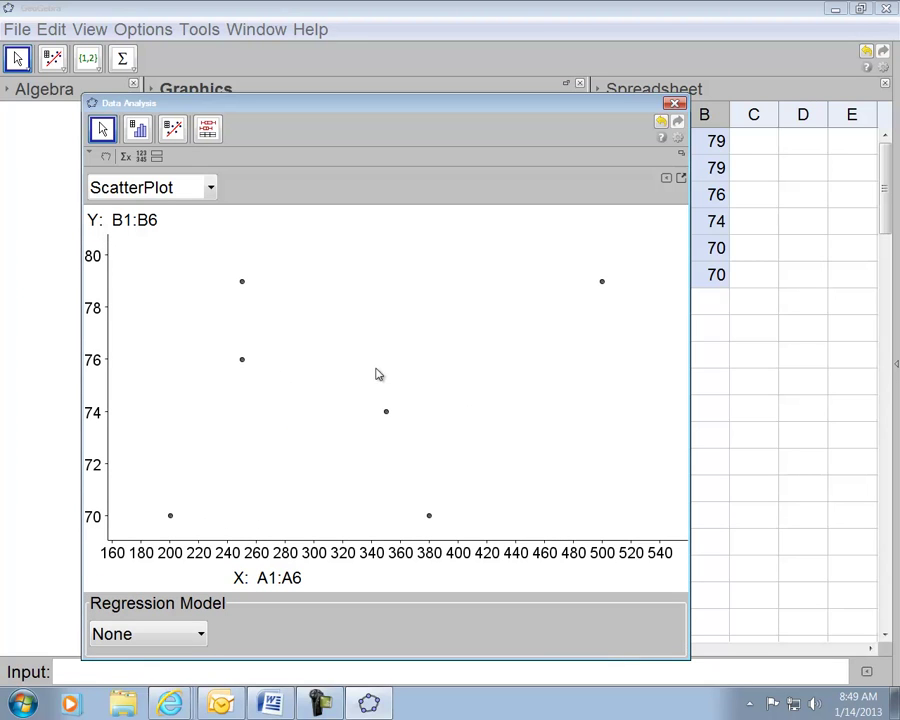
- Copy the scatterplot to the clipboard and switch to the Word document "Word Problem 1 Spring 2013"
right_click(410, 321)
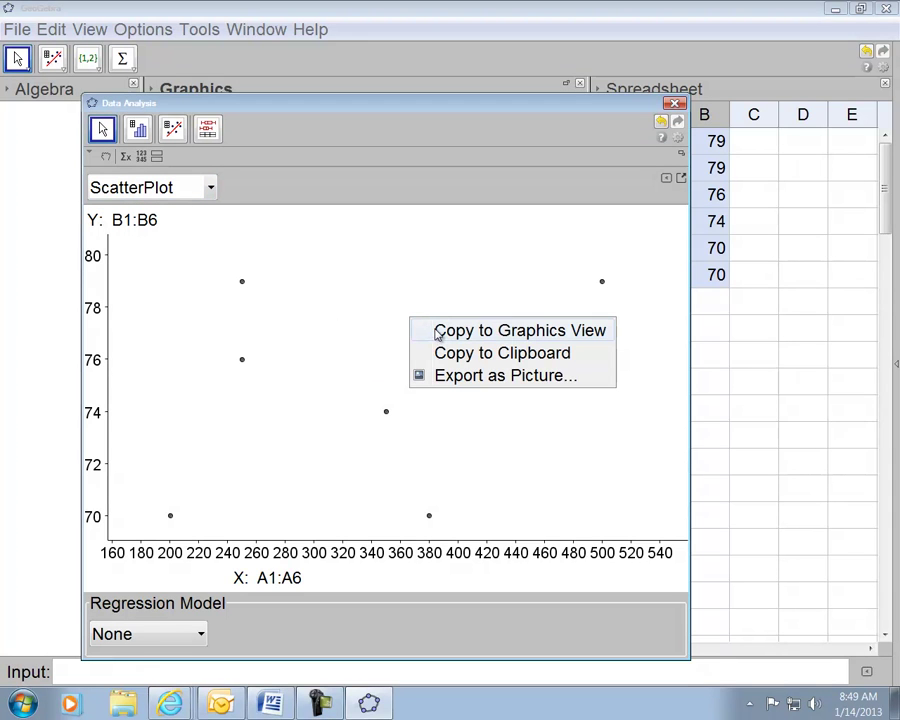
left_click(450, 356)
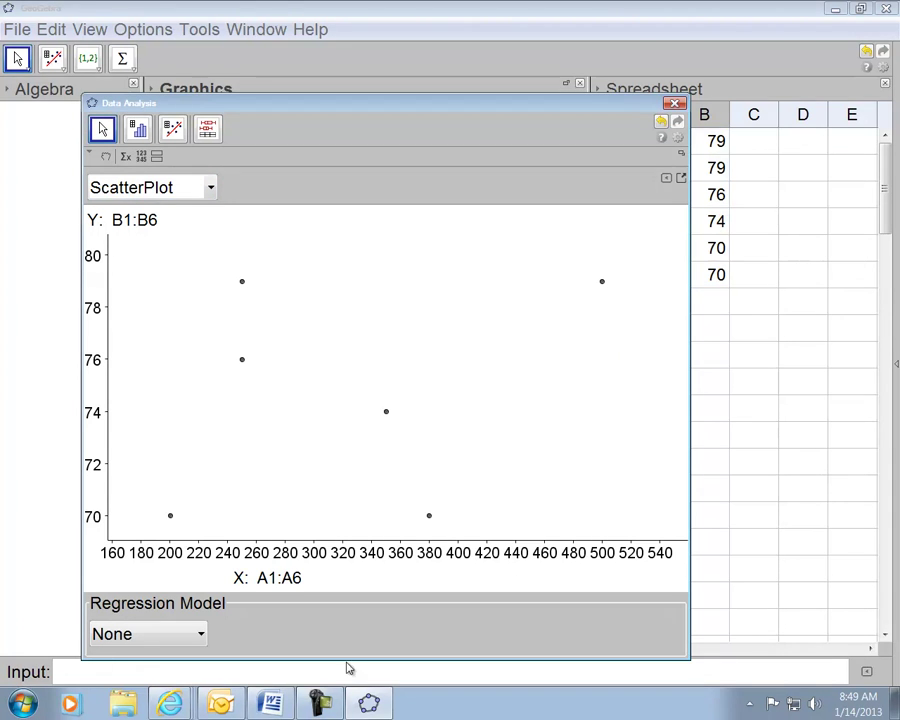
left_click(272, 705)
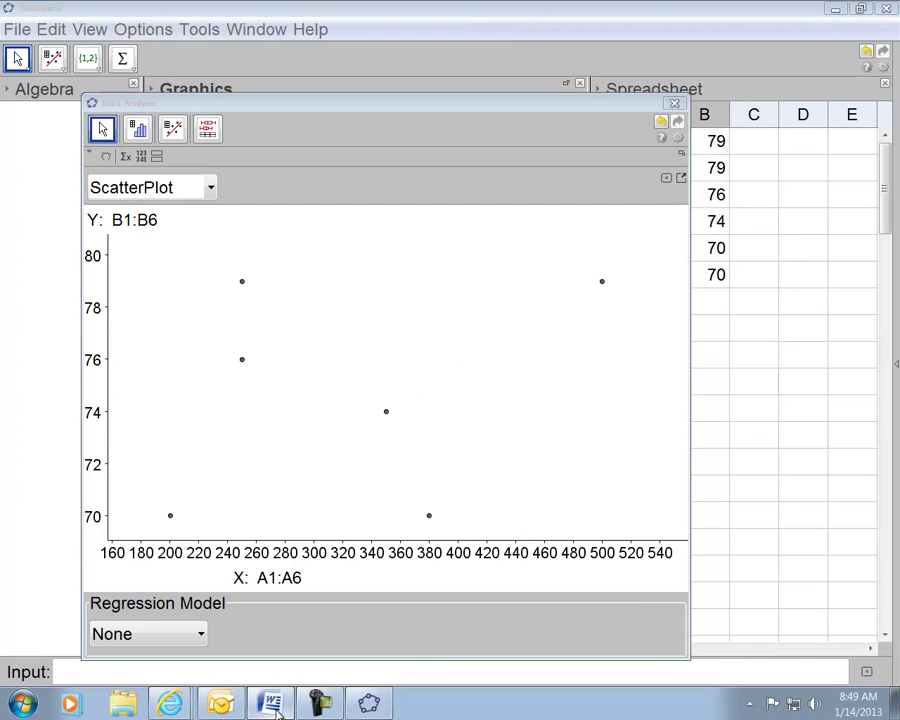
mouse_move(268, 711)
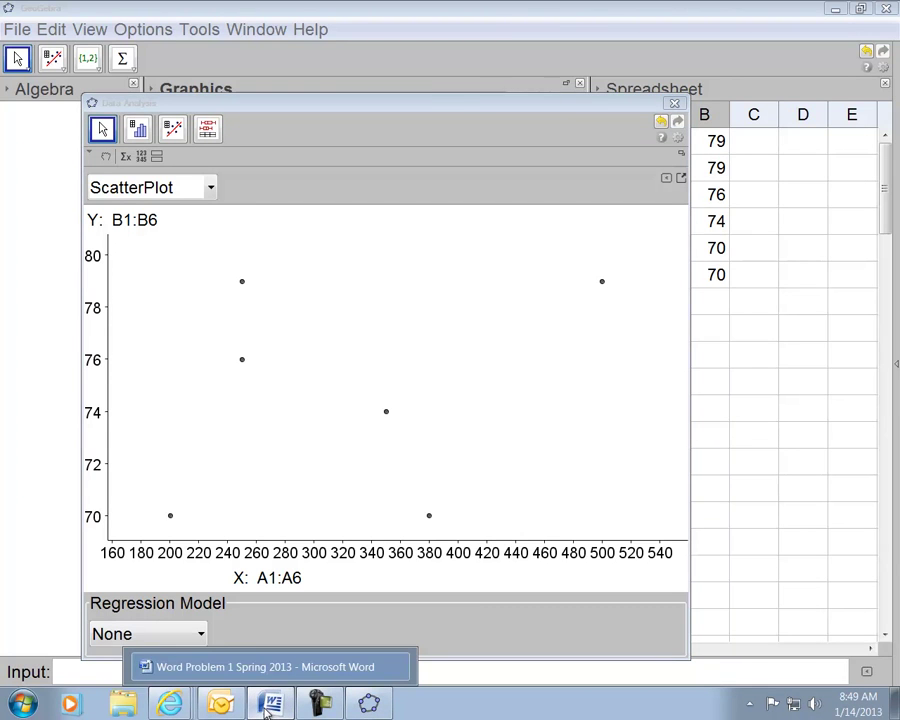
left_click(272, 660)
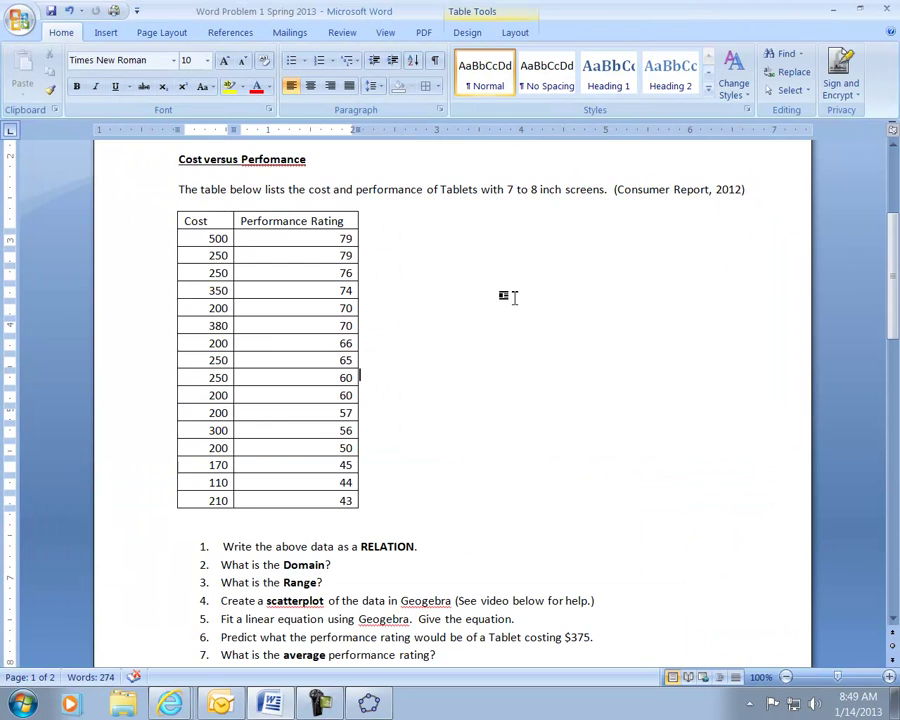
- Add a blank unnumbered line below question 4, the scatterplot question
scroll(548, 343, "down", 3)
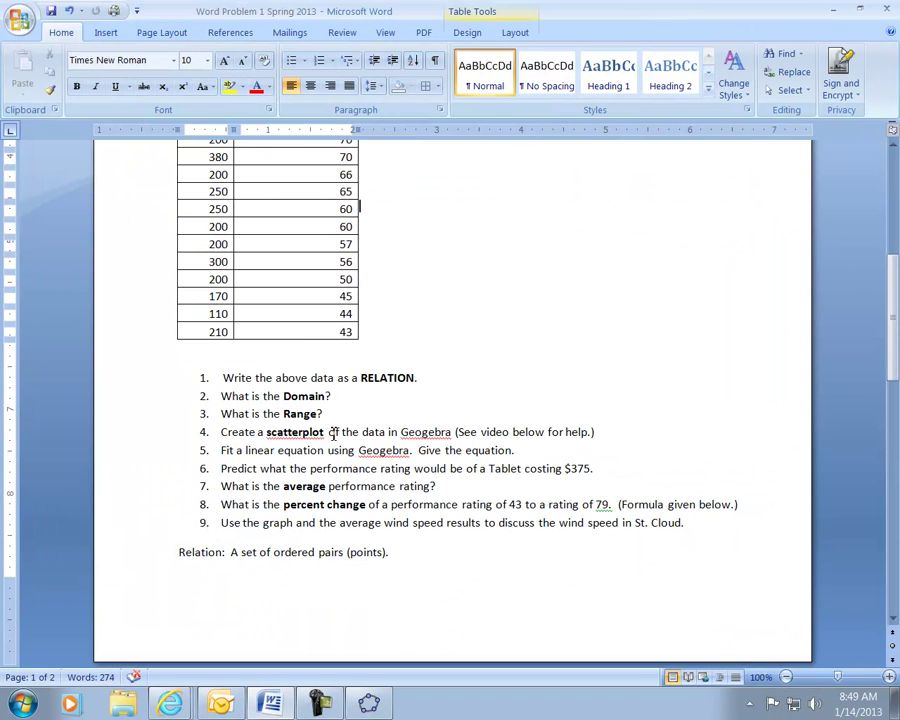
left_click(631, 433)
key("Return")
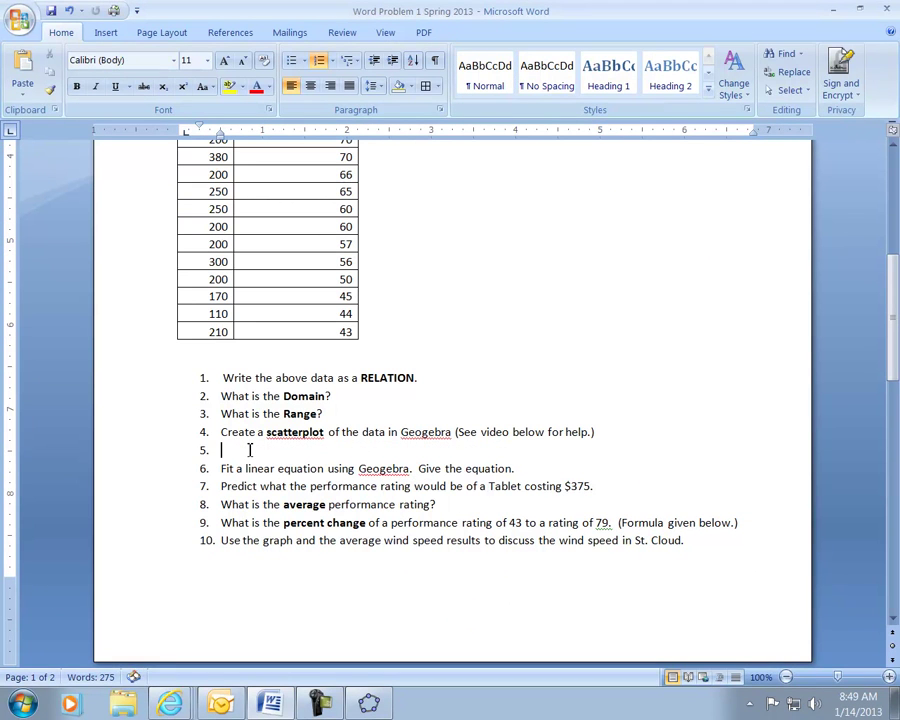
key("BackSpace")
- Paste the scatterplot on the blank line below question 4 and delete the pasted picture again
right_click(250, 450)
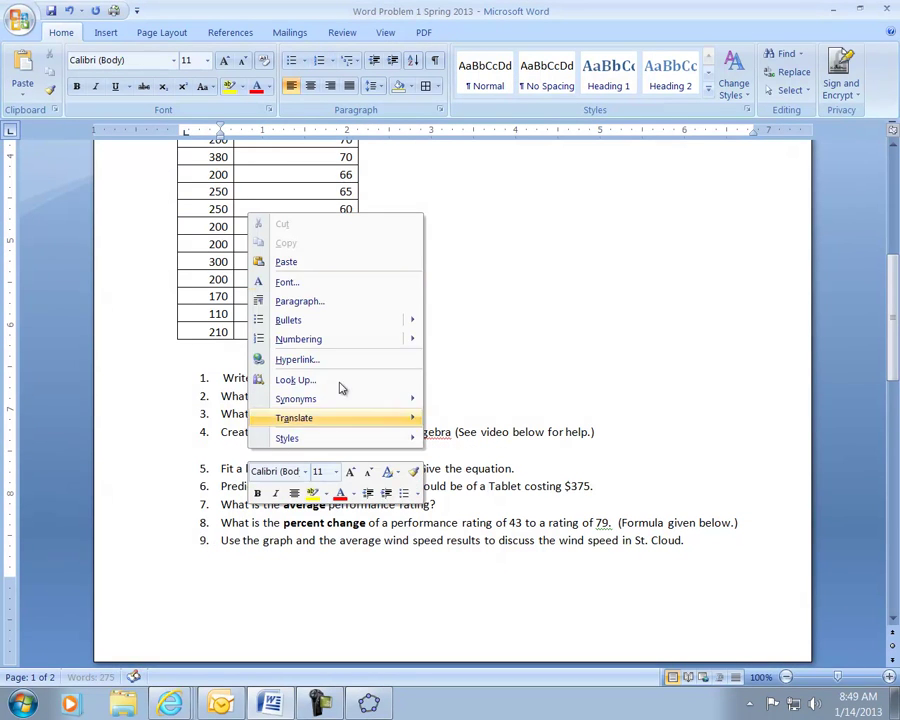
left_click(347, 260)
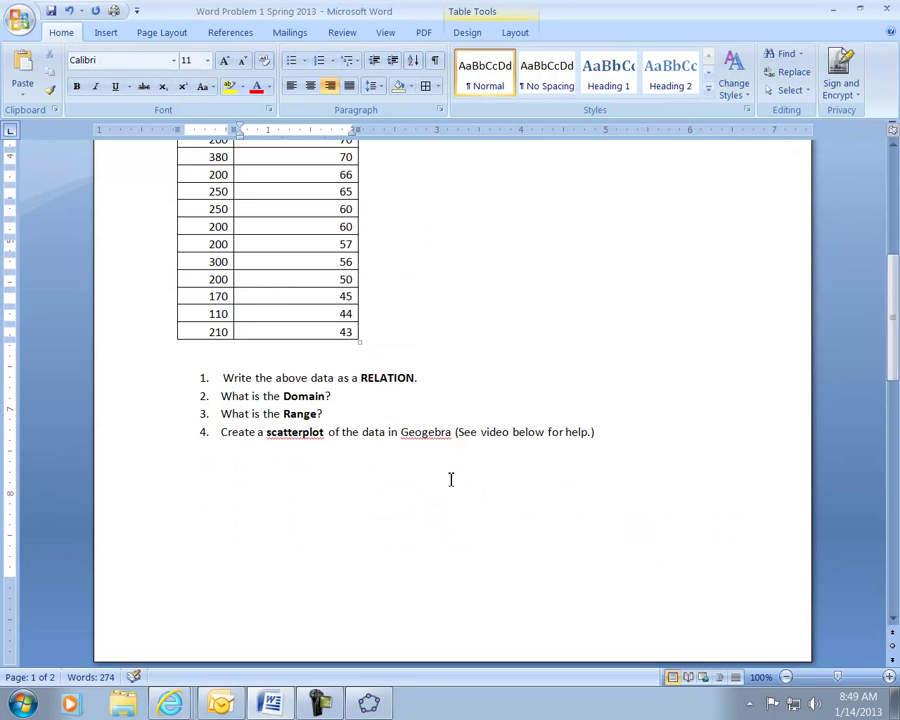
scroll(489, 511, "down", 3)
scroll(489, 511, "down", 8)
left_click(502, 454)
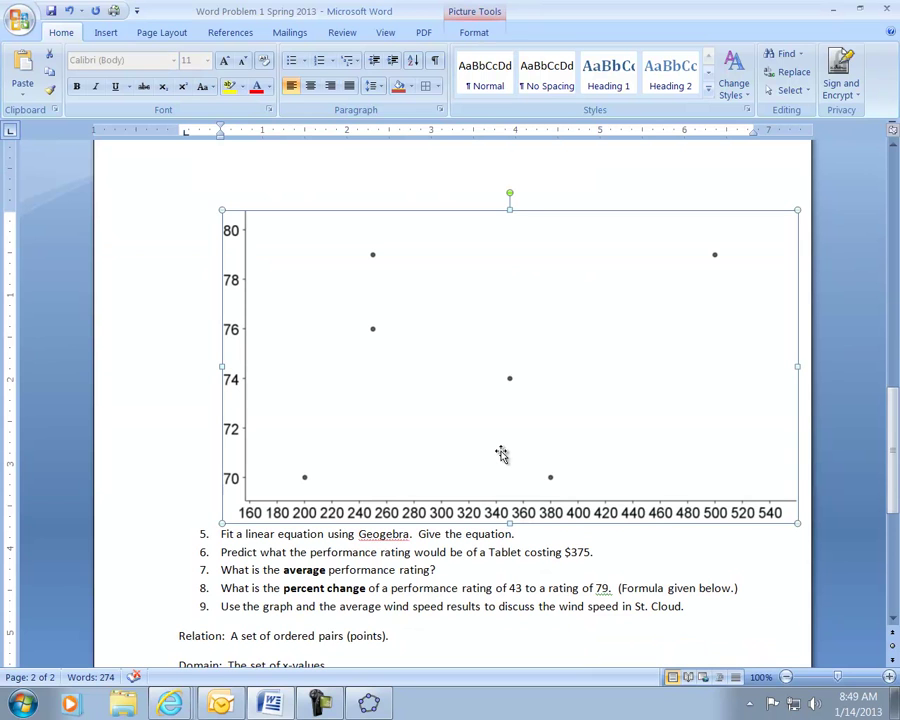
key("Delete")
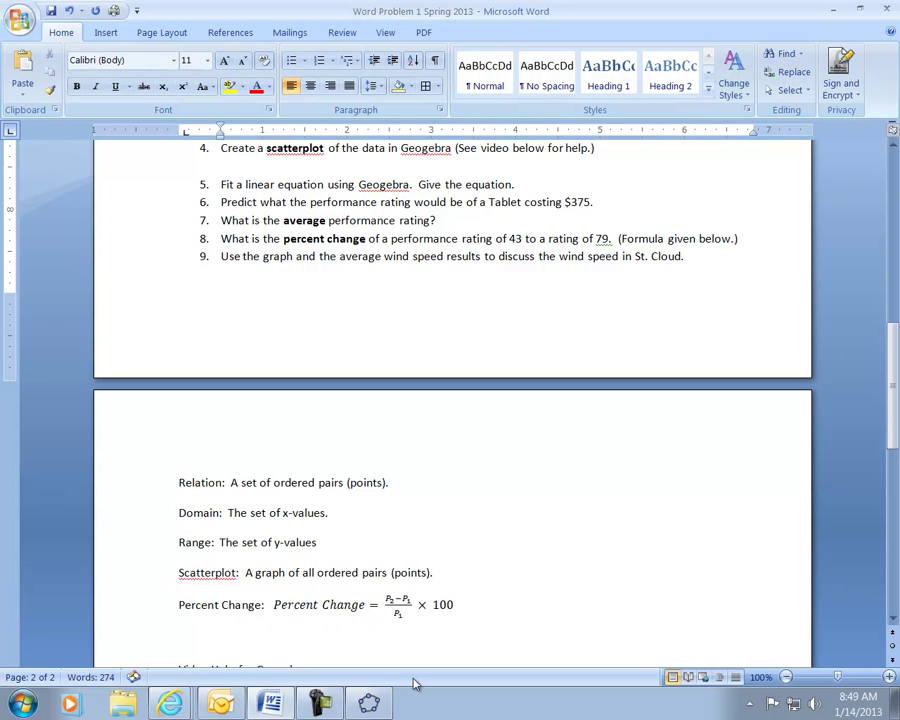
- Switch to GeoGebra, copy the scatterplot to the clipboard once more and return to the Word document
left_click(369, 704)
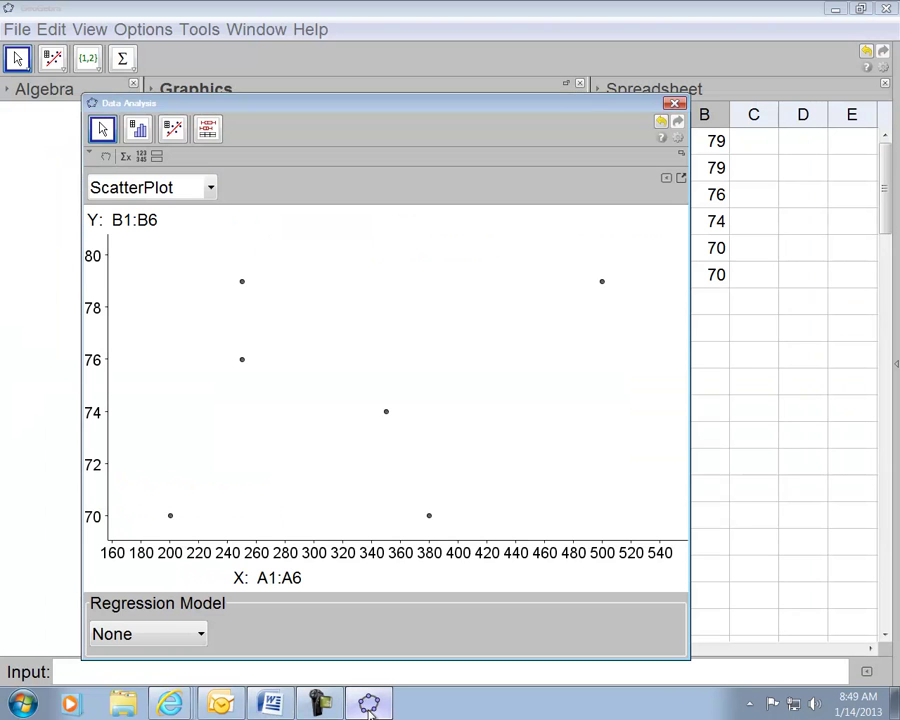
right_click(428, 342)
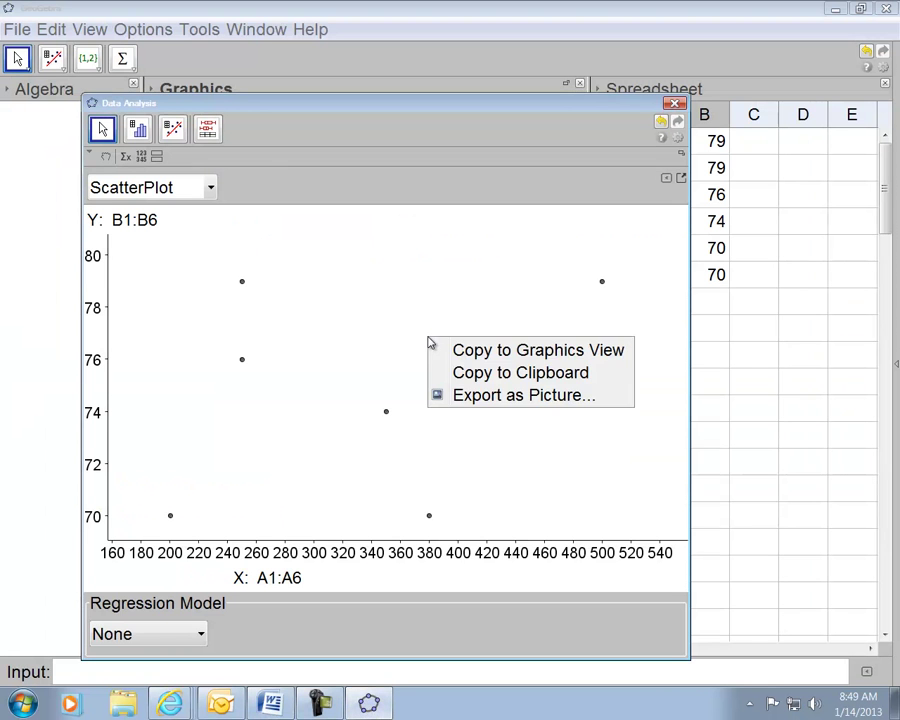
left_click(490, 376)
key("alt+Tab")
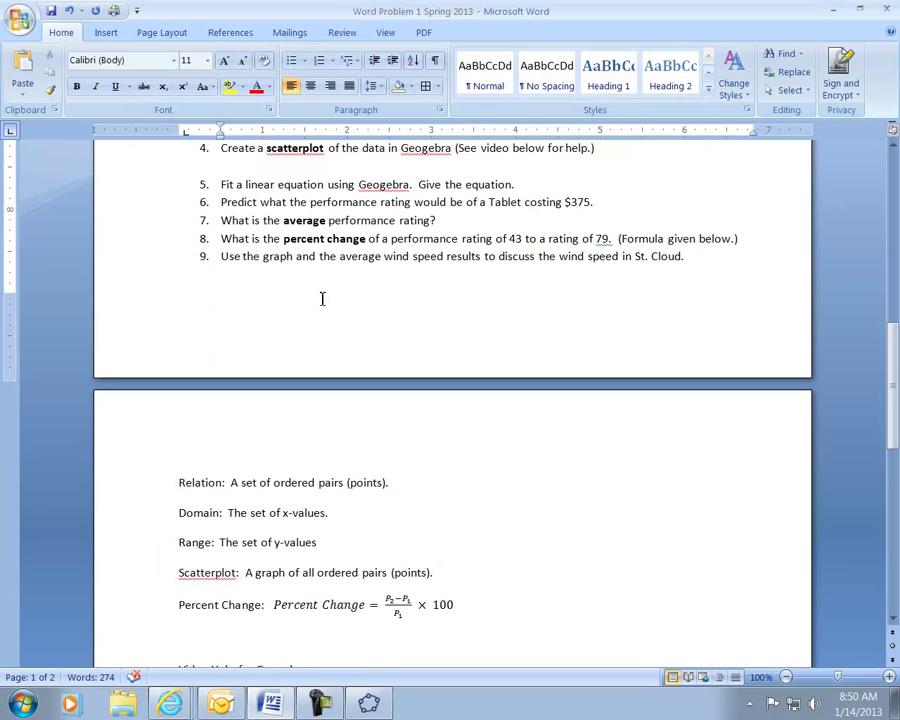
- Paste the newly copied scatterplot below question 4 and remove the picture from the document
right_click(236, 165)
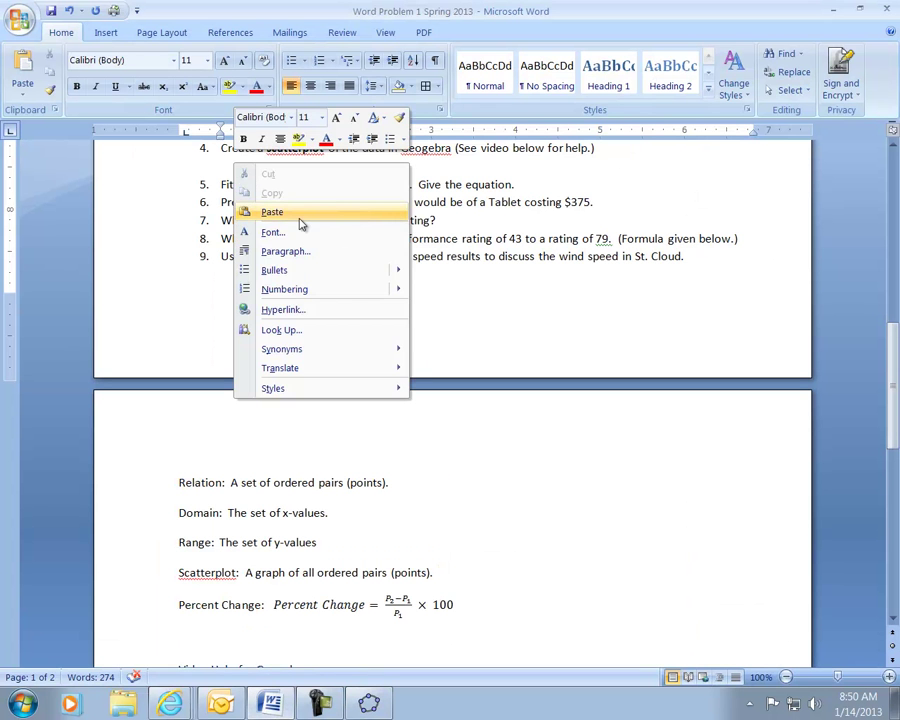
left_click(298, 216)
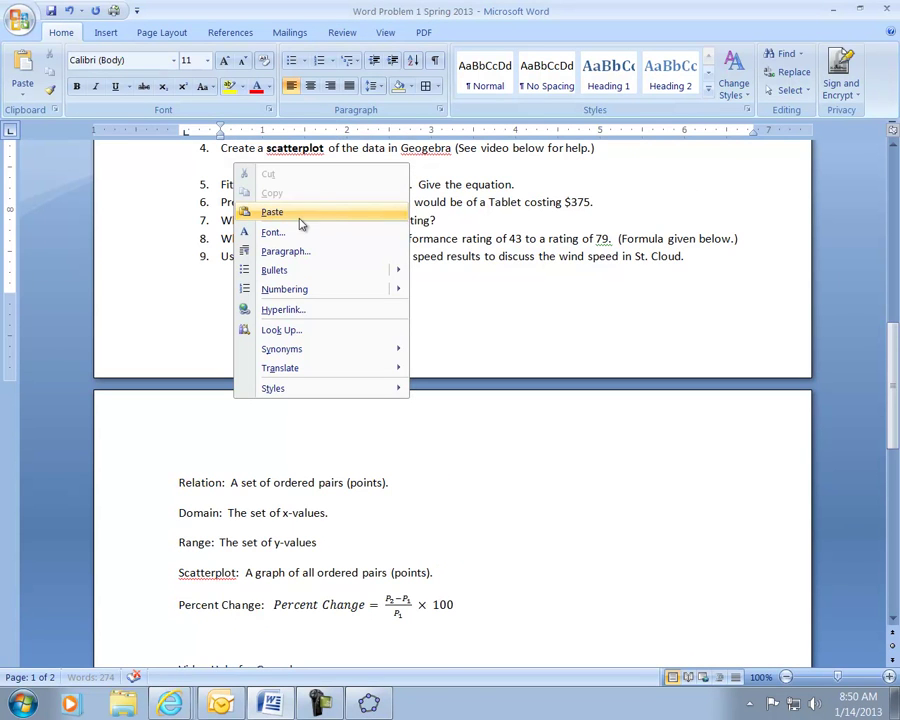
left_click(541, 503)
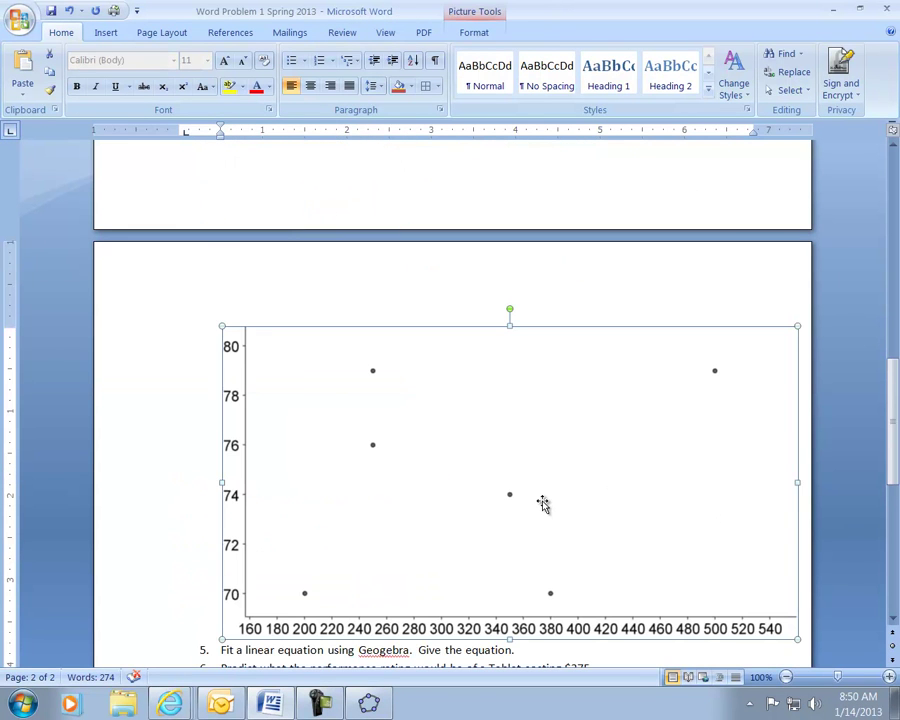
key("Delete")
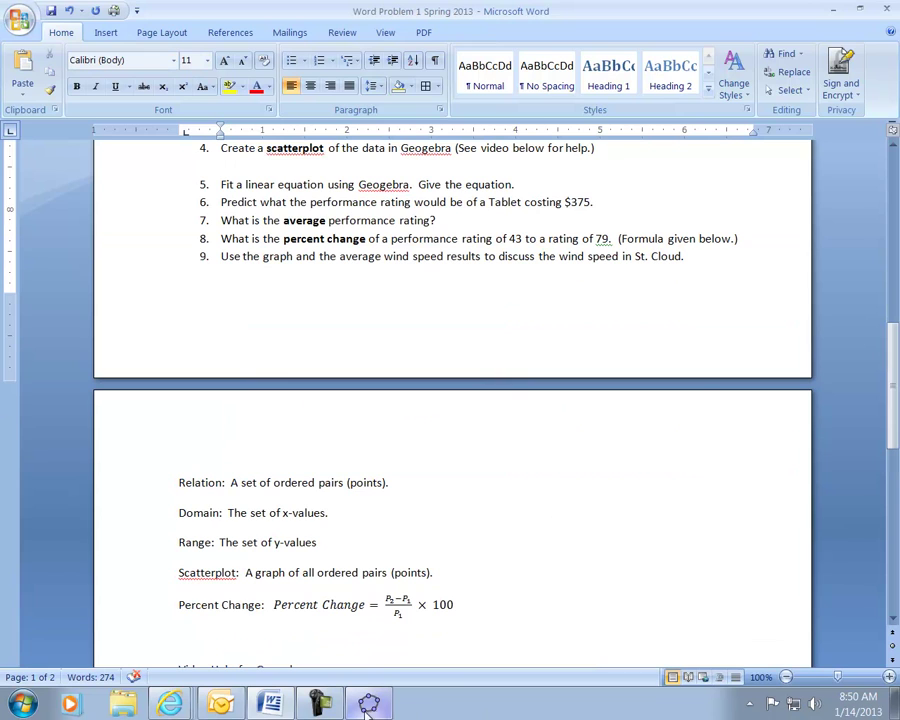
- Switch back to GeoGebra, move the Data Analysis window higher and set the regression model to Linear
left_click(369, 706)
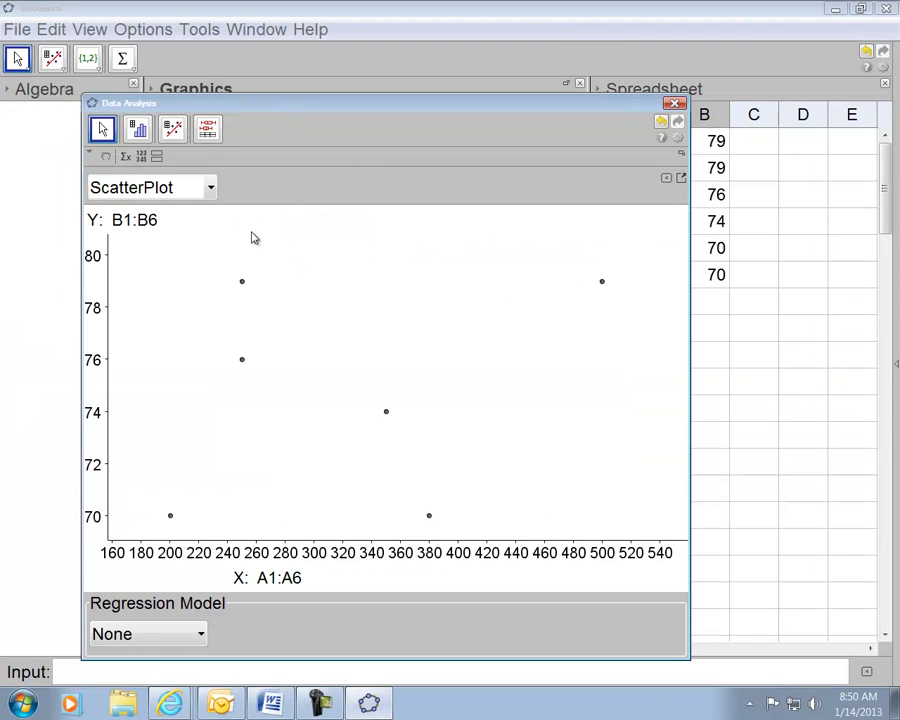
left_click_drag(528, 110, 536, 45)
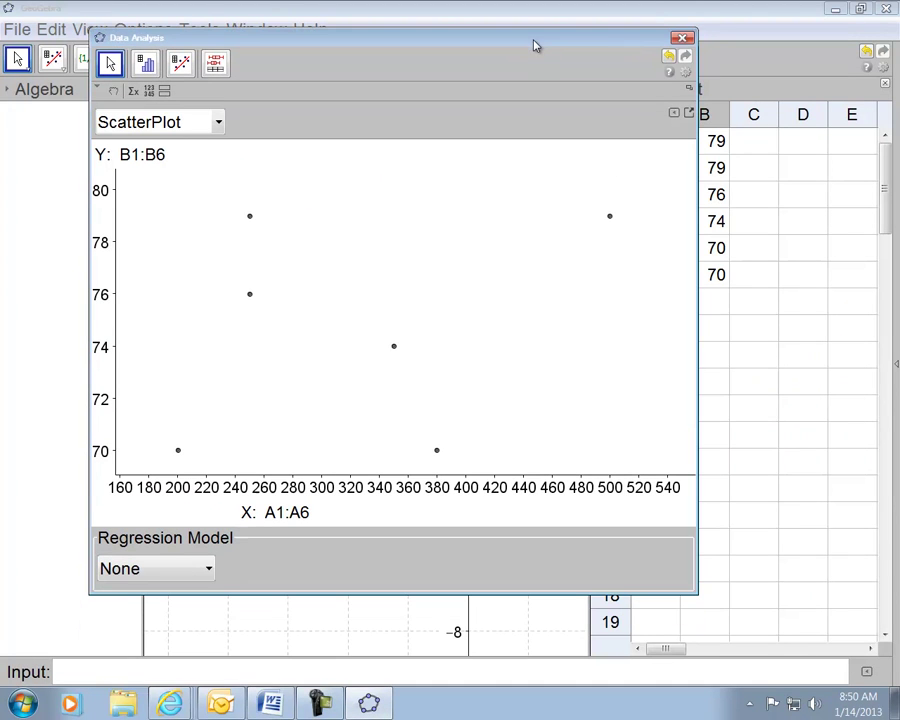
left_click(209, 570)
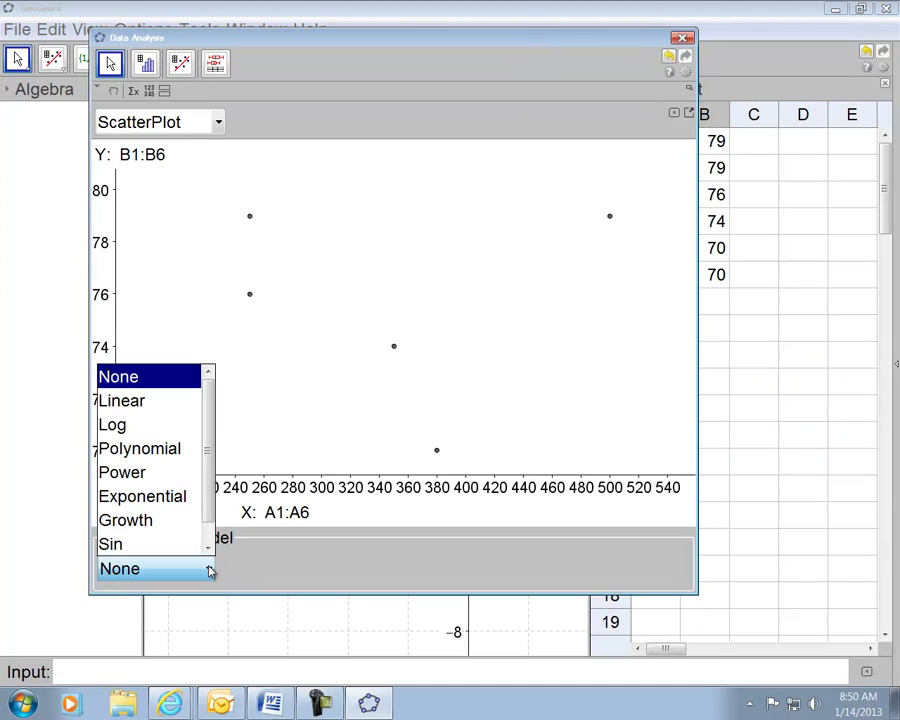
left_click(166, 402)
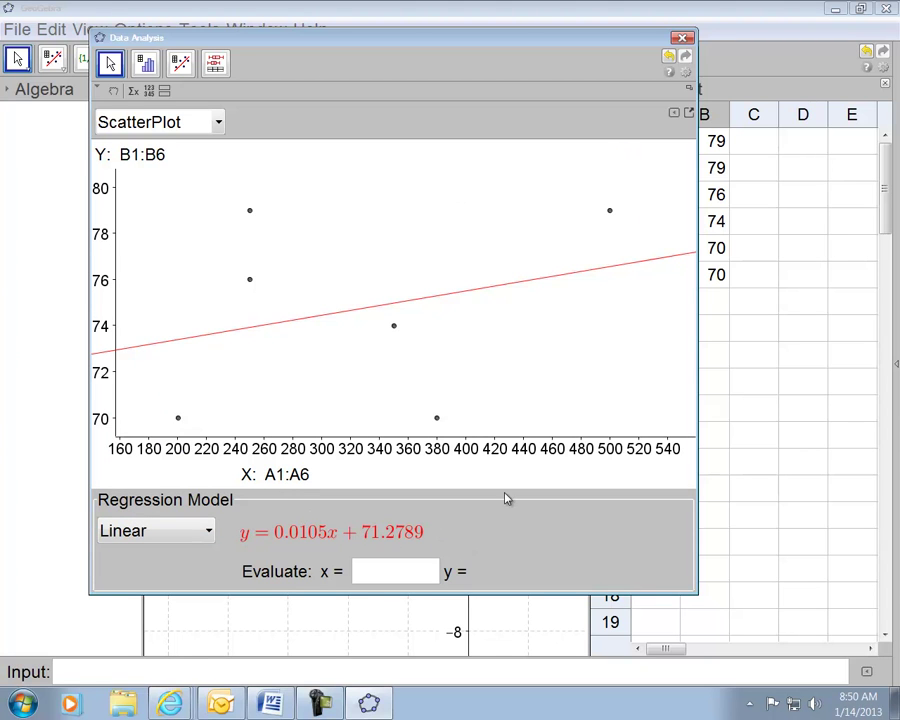
- Switch to the Word document and highlight question 5 about fitting a linear equation
mouse_move(272, 706)
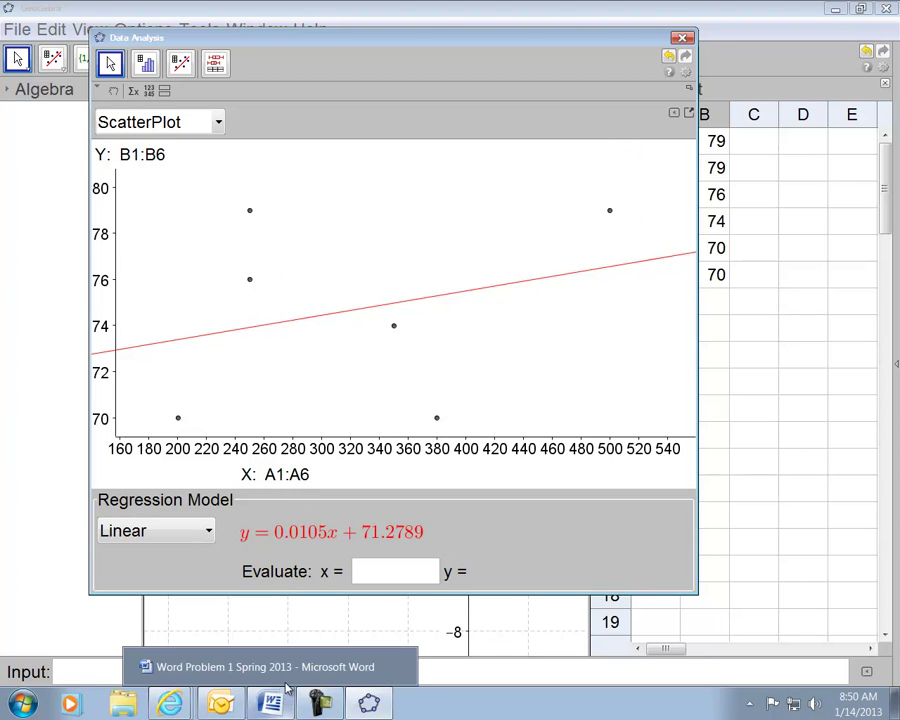
left_click(275, 667)
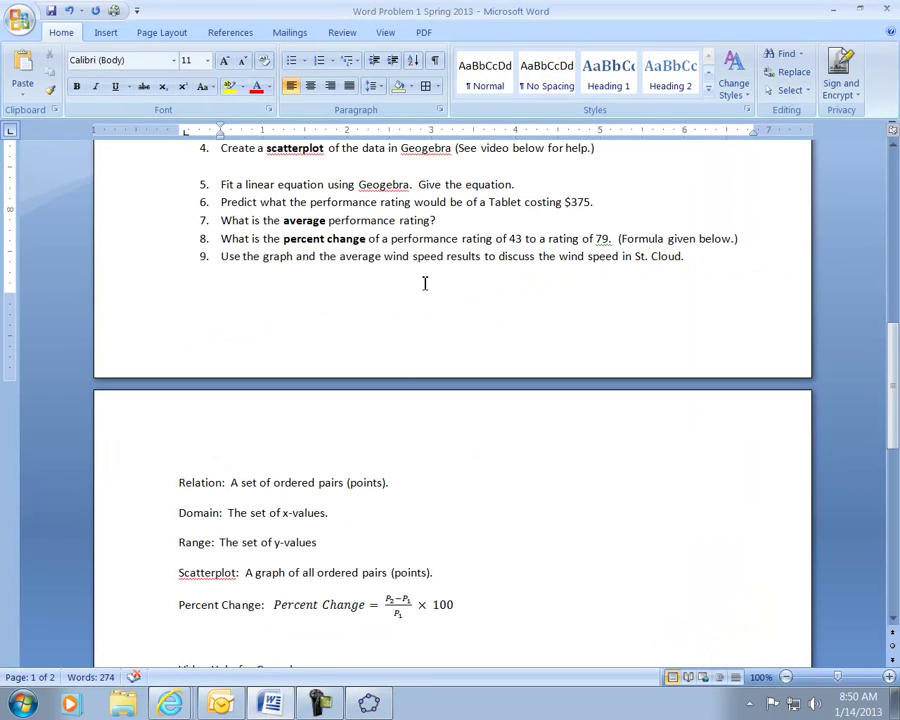
scroll(424, 283, "up", 2)
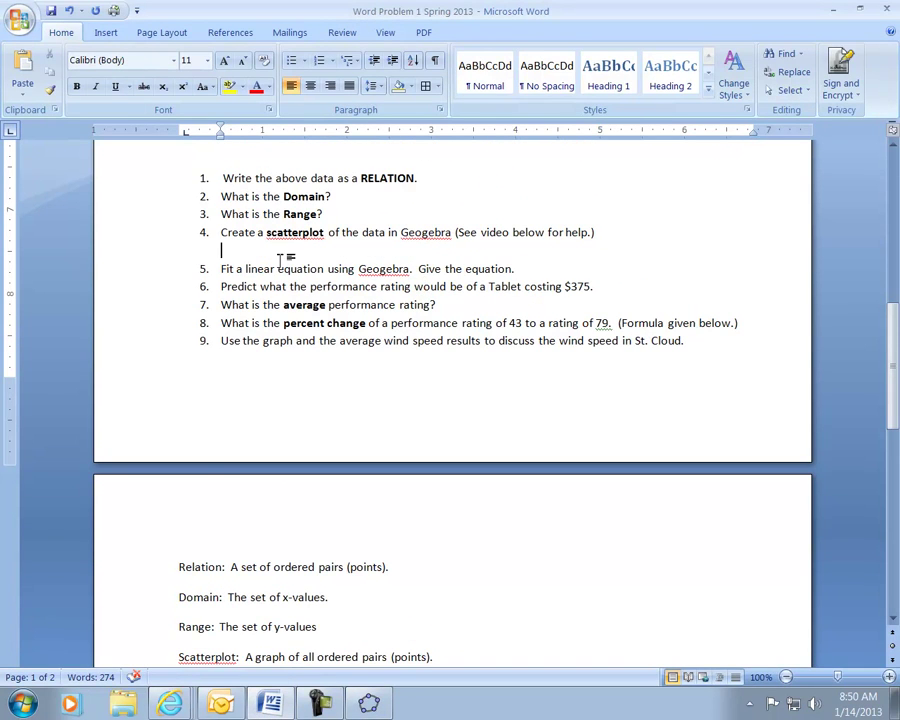
left_click_drag(222, 268, 519, 280)
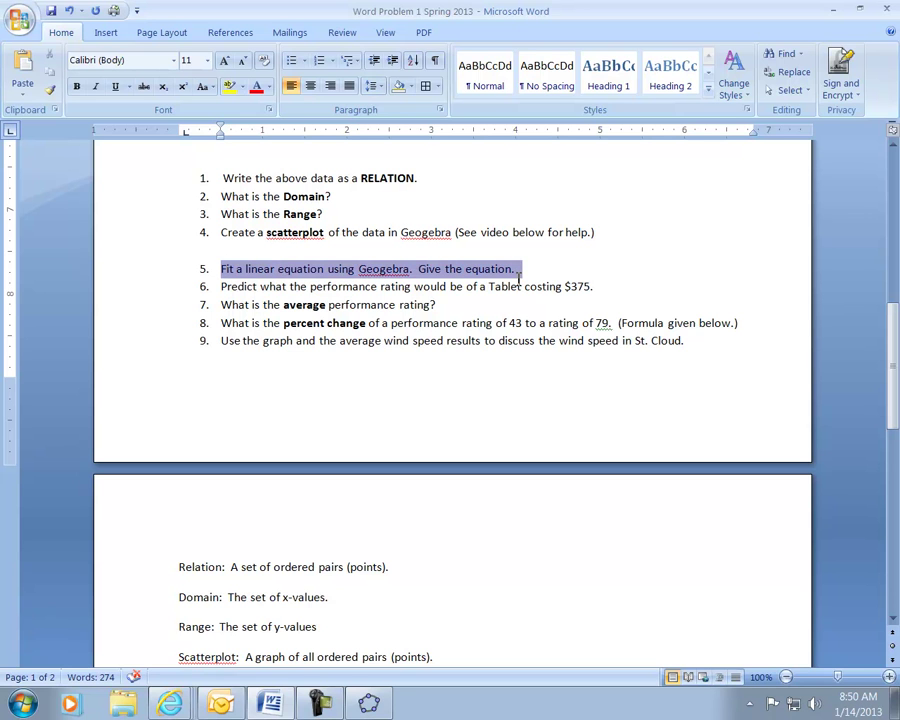
- Switch to GeoGebra, set the scatterplot's regression model to None and change it back to Linear
left_click(379, 704)
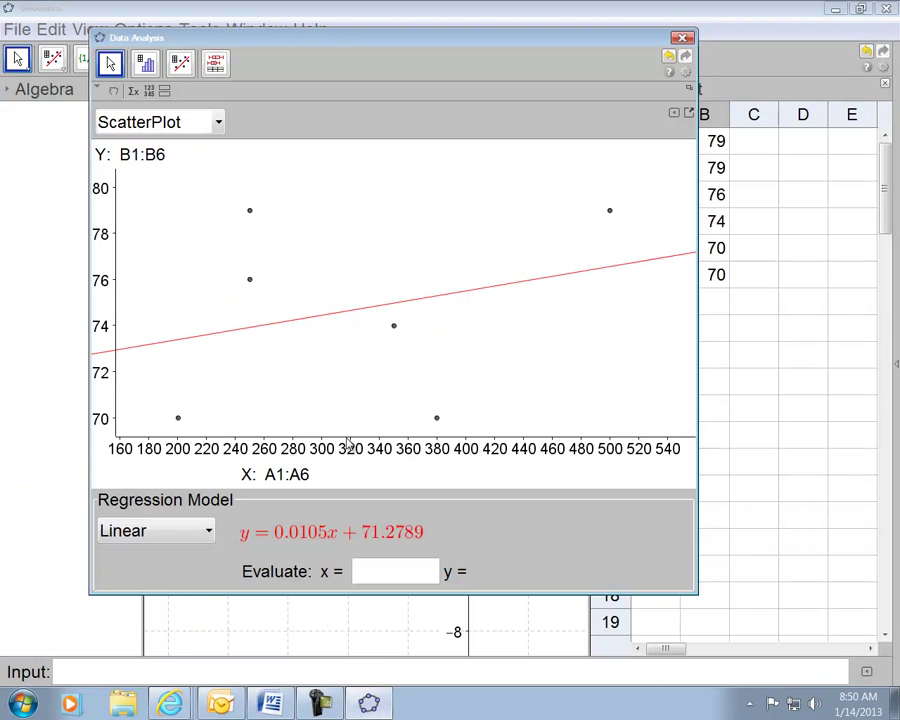
left_click(209, 531)
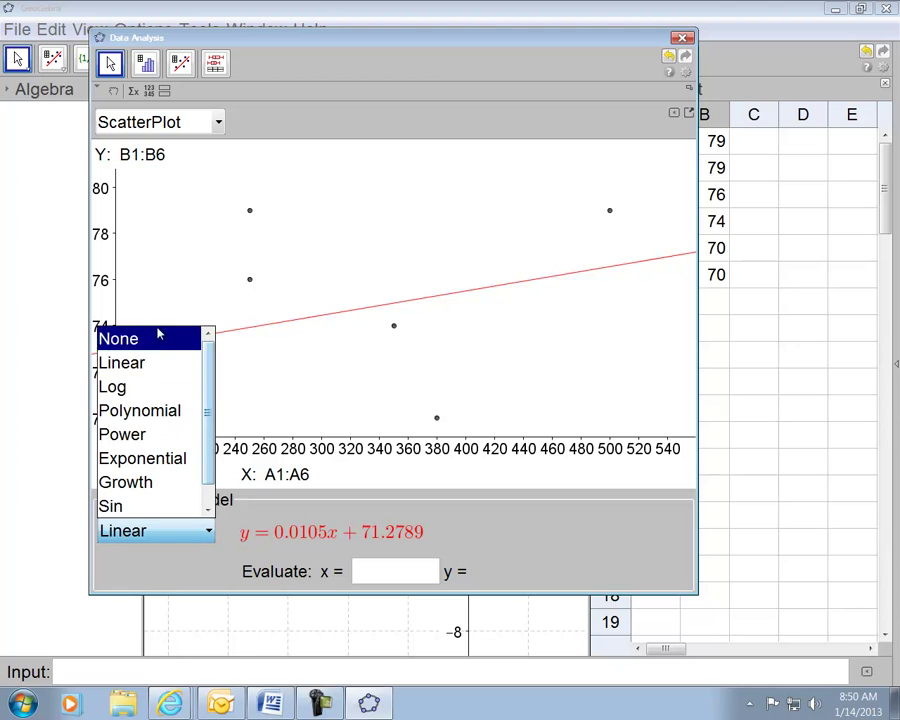
left_click(157, 345)
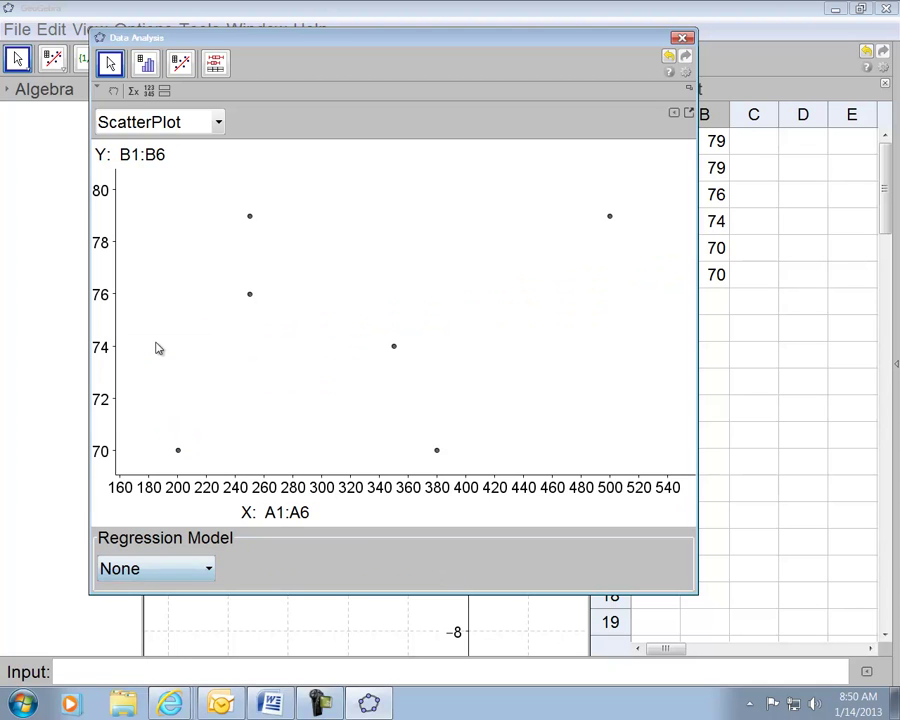
left_click(210, 569)
left_click(160, 401)
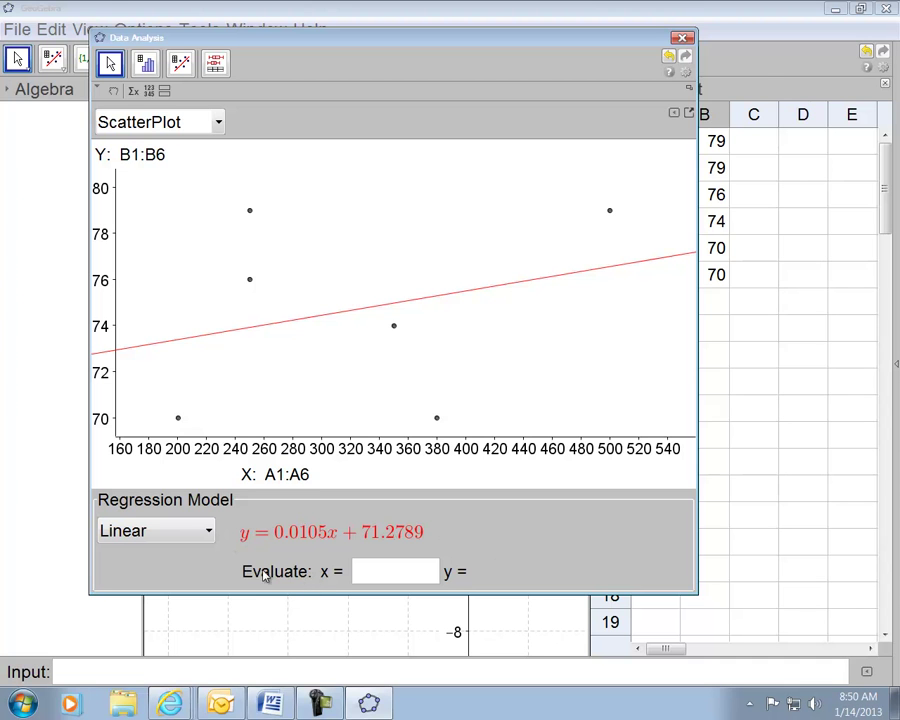
- Review question 6 and the data table in Word, and evaluate the linear model at x = 350 back in GeoGebra
left_click(274, 700)
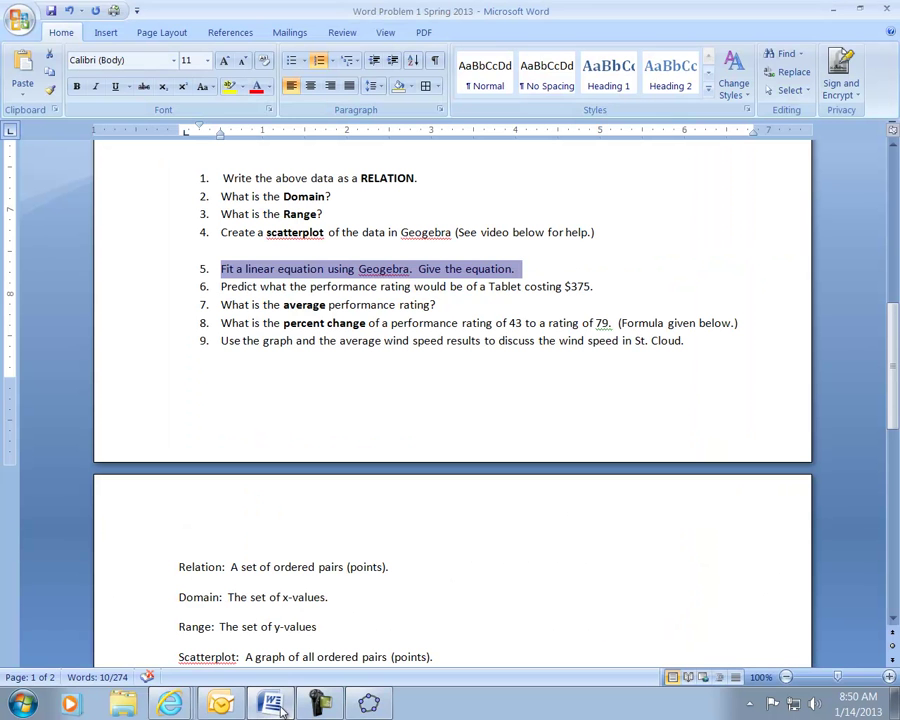
left_click(267, 371)
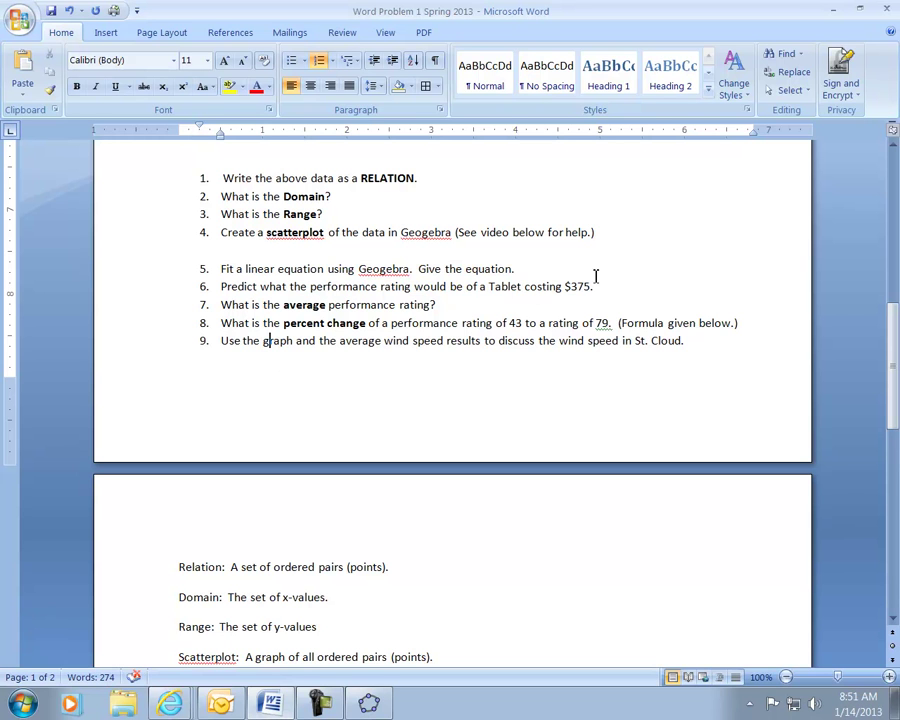
scroll(406, 464, "up", 5)
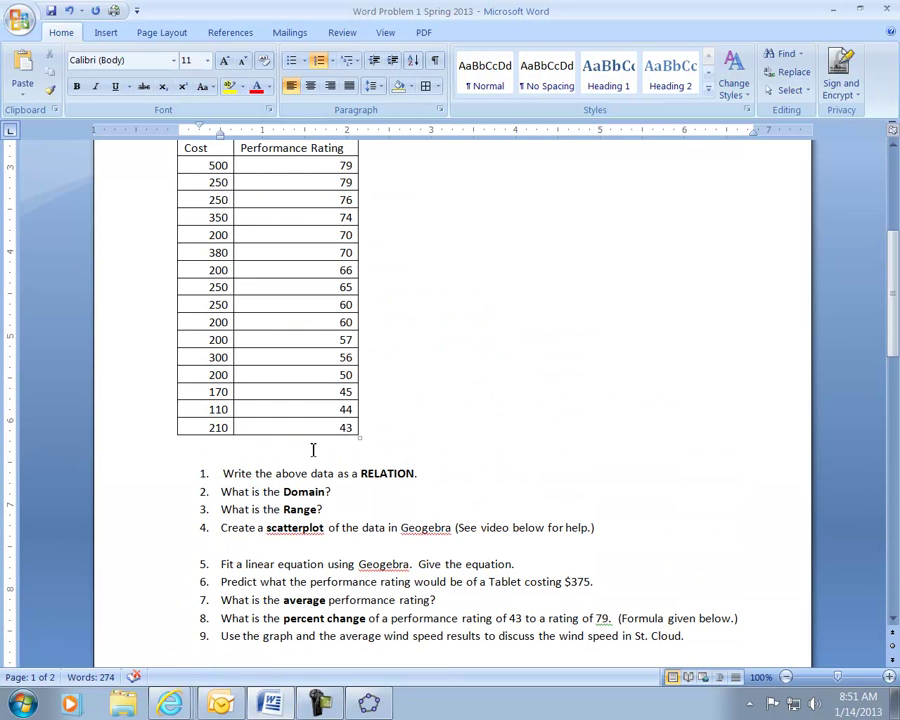
left_click(312, 706)
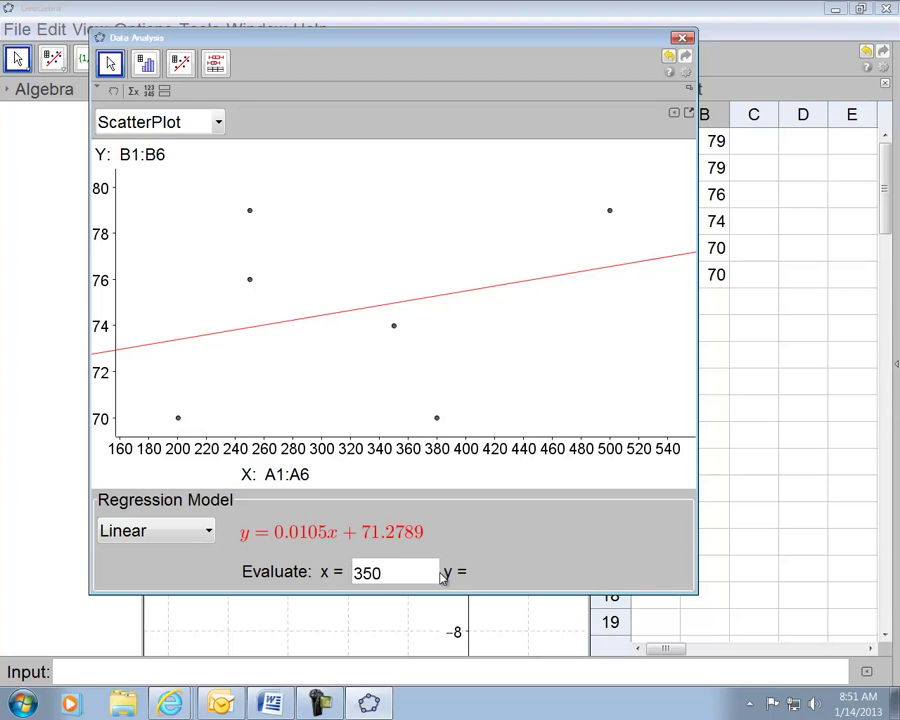
key("Return")
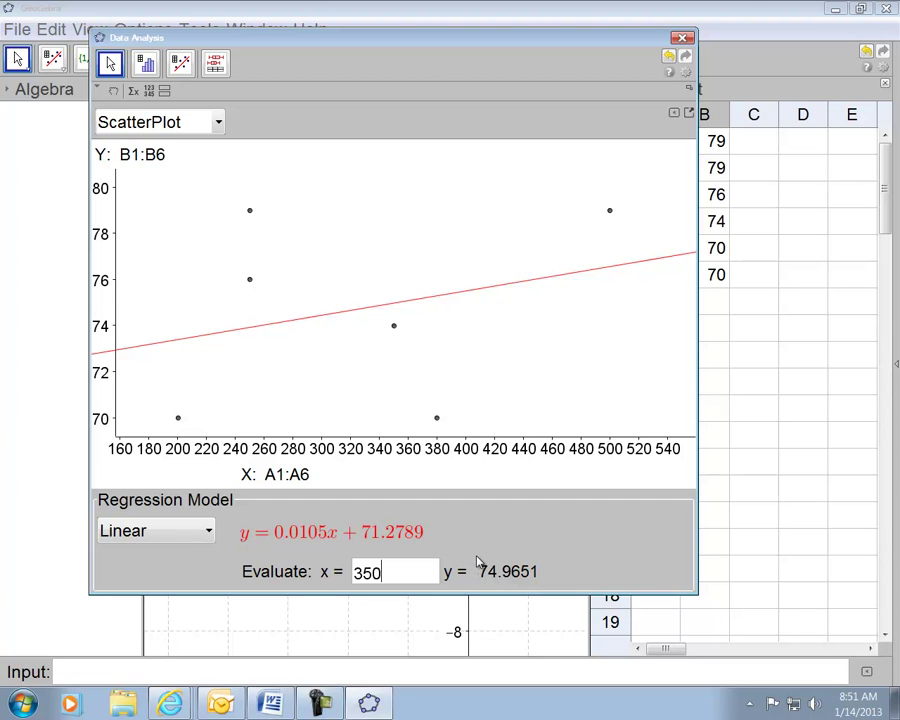
- Close the Data Analysis window, and hide the Spreadsheet view and show it again
left_click(683, 39)
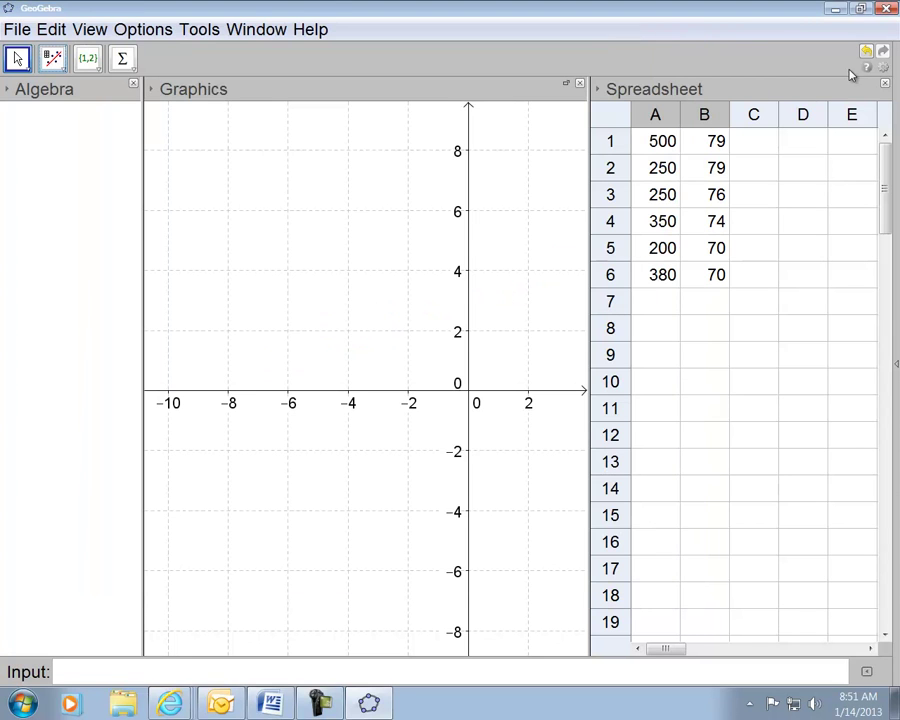
left_click(885, 85)
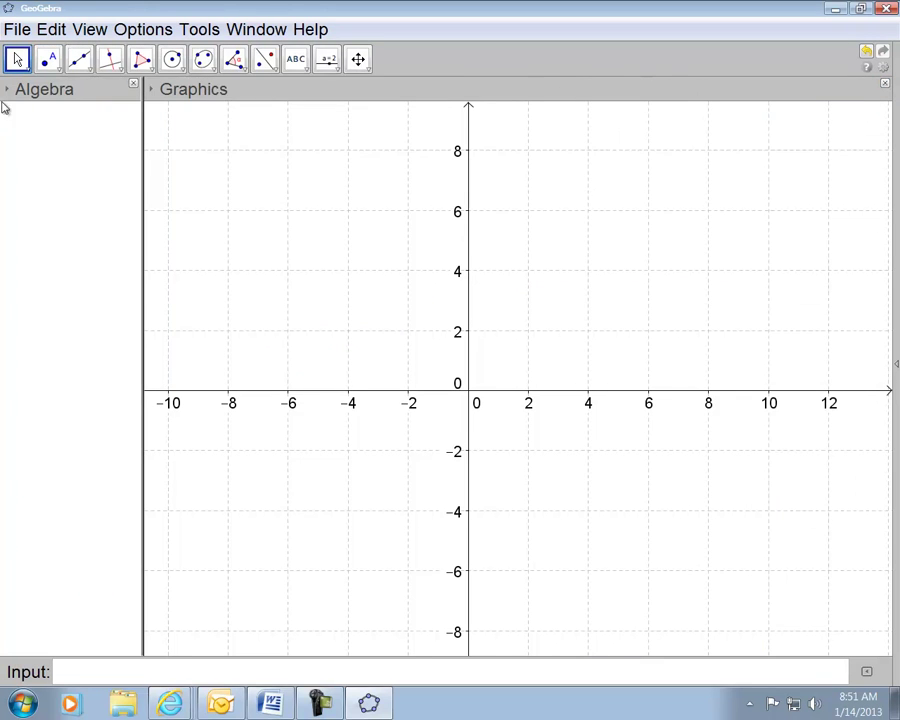
left_click(98, 34)
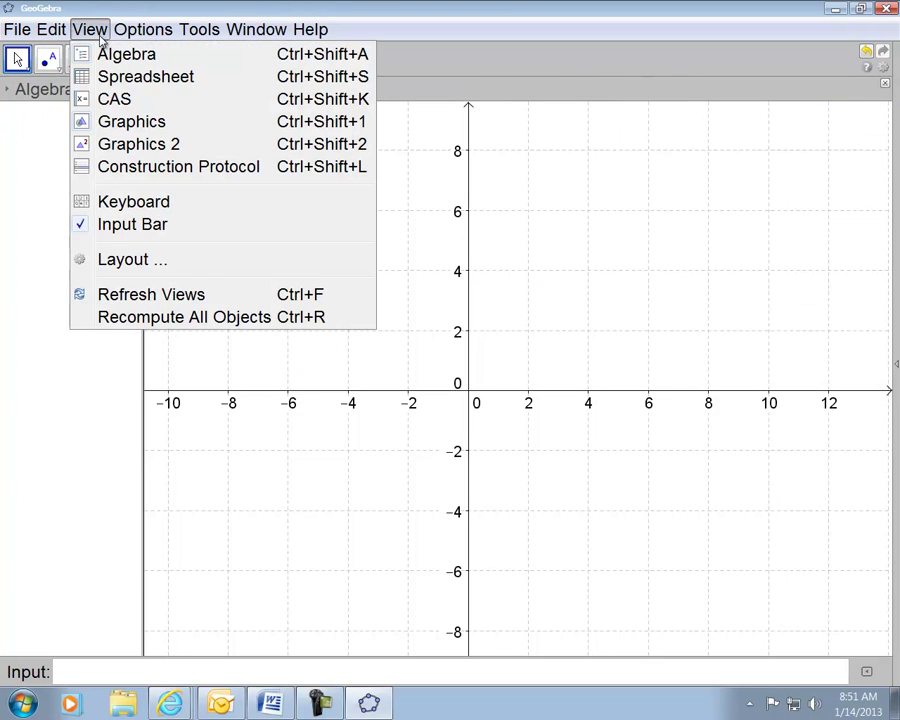
left_click(80, 72)
left_click(772, 392)
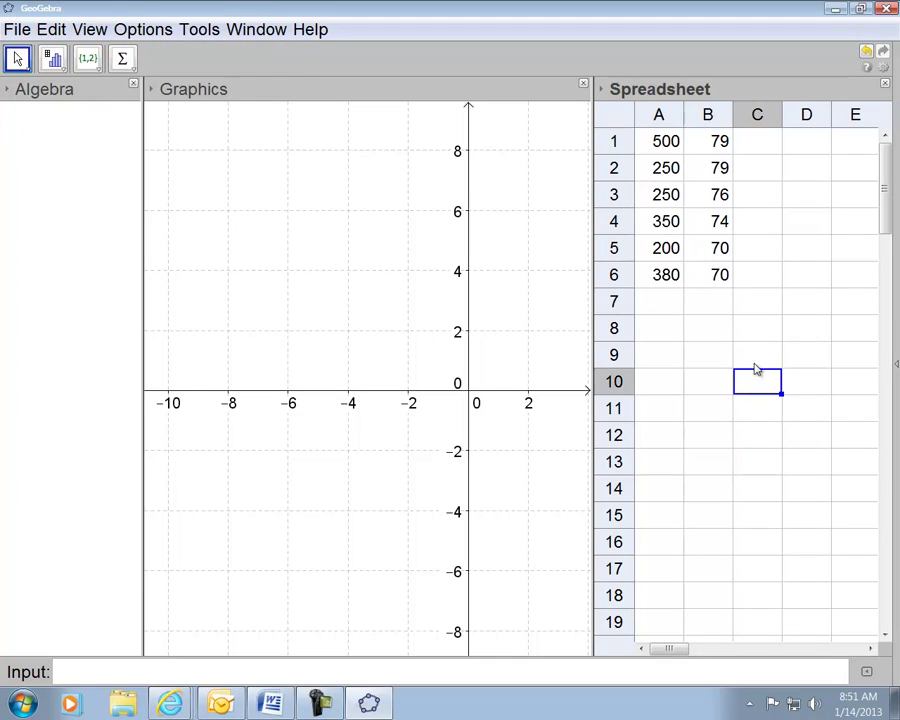
- Go through the cost values in column A and the performance ratings in column B, rows 1 to 6
left_click(665, 141)
left_click(714, 141)
left_click(668, 170)
left_click(688, 170)
left_click(680, 196)
left_click(690, 197)
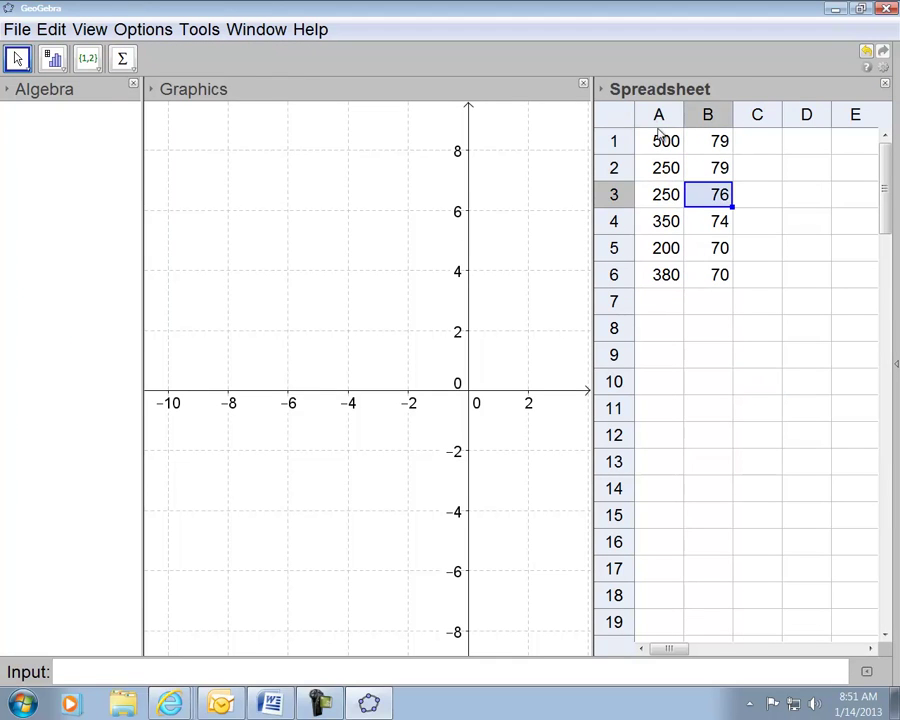
left_click(662, 141)
left_click(665, 195)
left_click(665, 275)
left_click(700, 115)
left_click(713, 165)
left_click(712, 275)
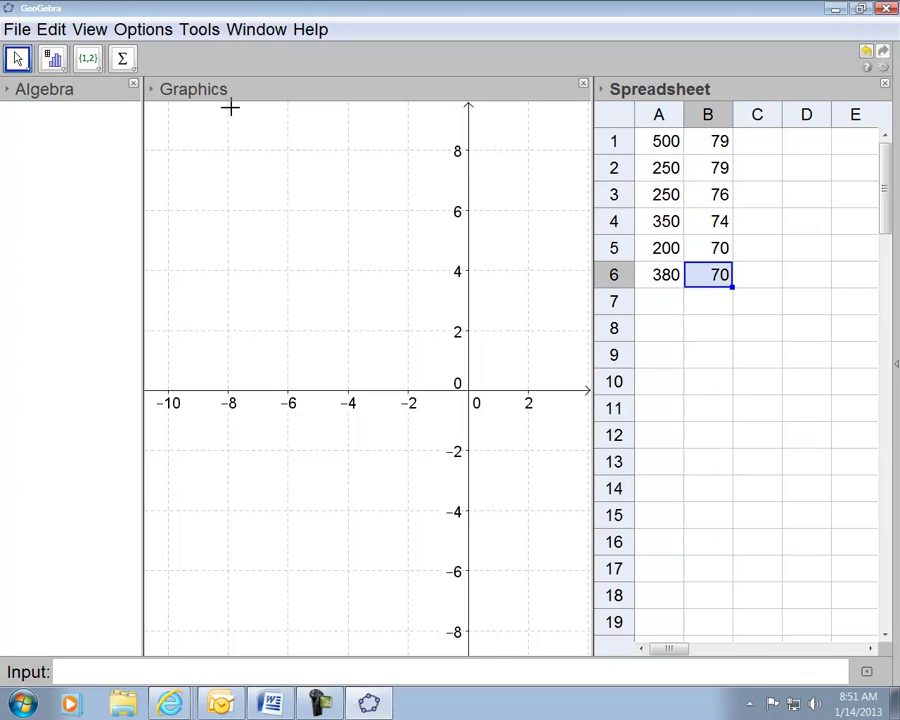
- Try to start a Two Variable Regression Analysis from the spreadsheet with cell B6 selected
left_click(63, 66)
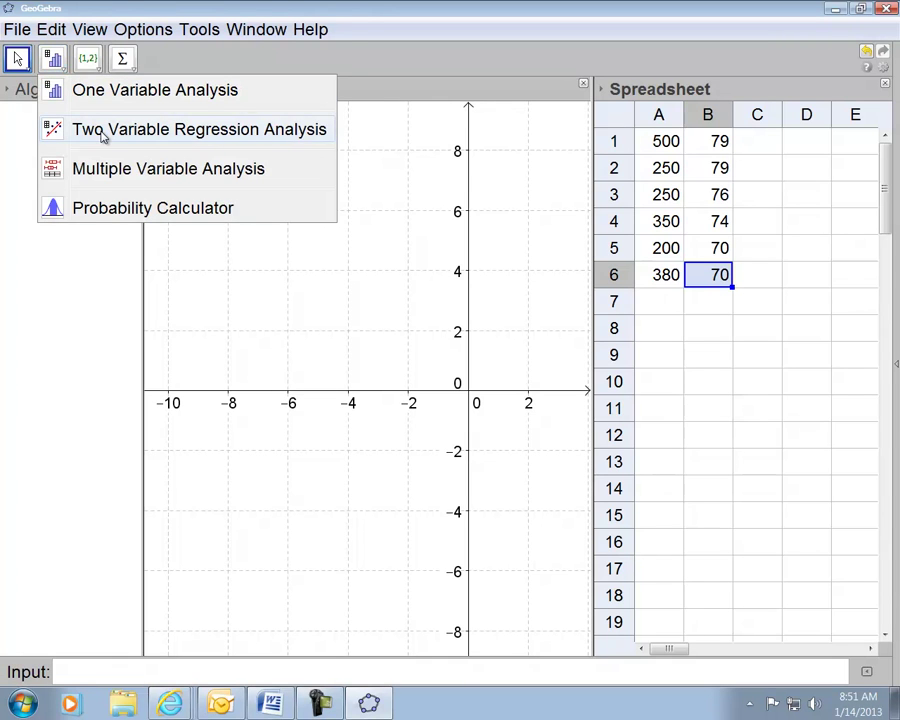
left_click(103, 136)
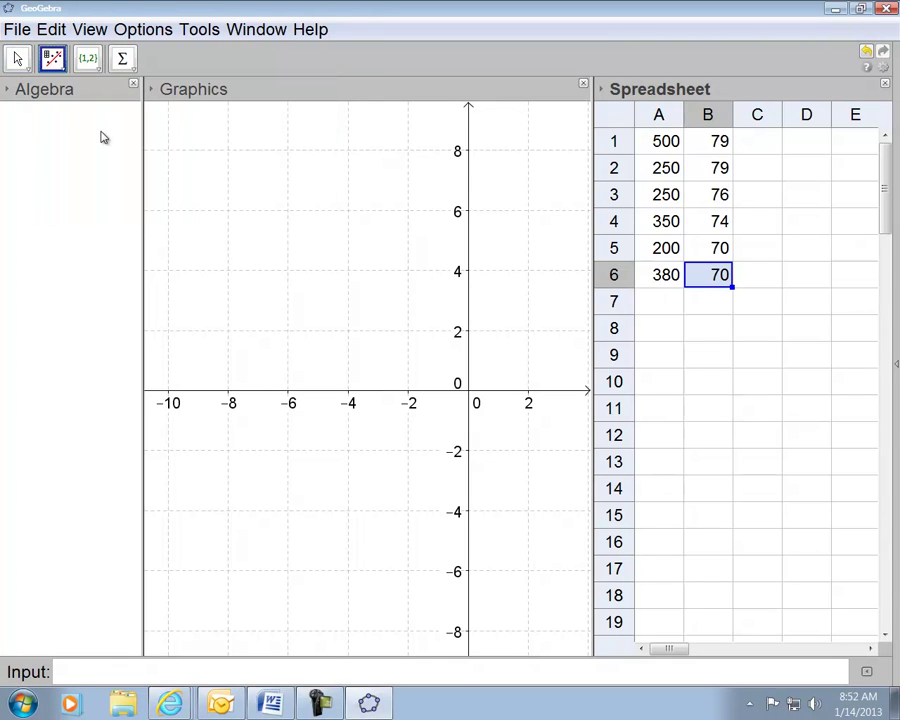
left_click(369, 704)
left_click(369, 704)
left_click(62, 74)
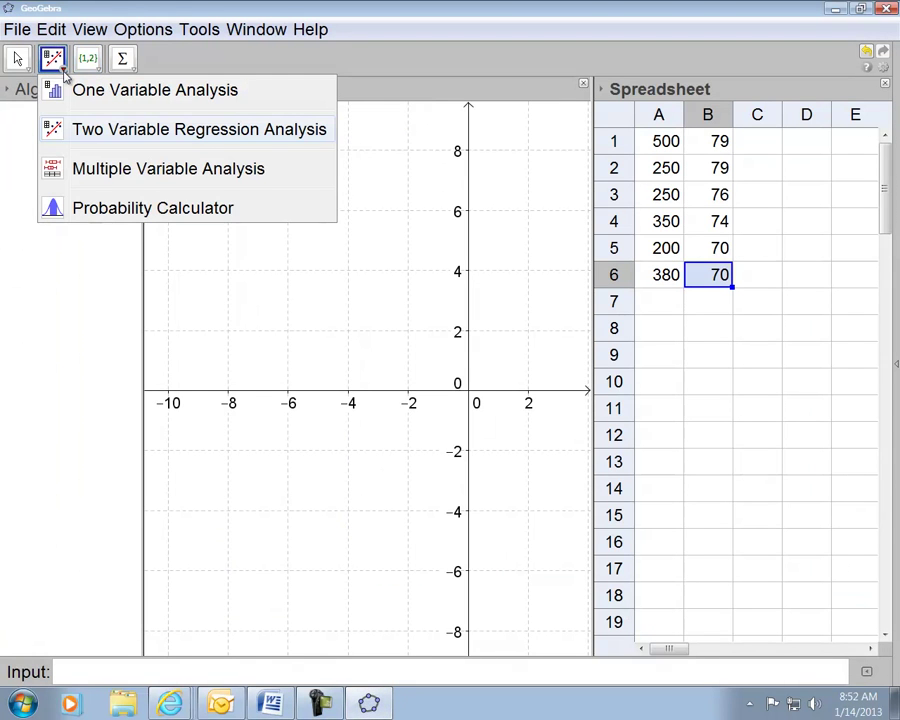
left_click(96, 131)
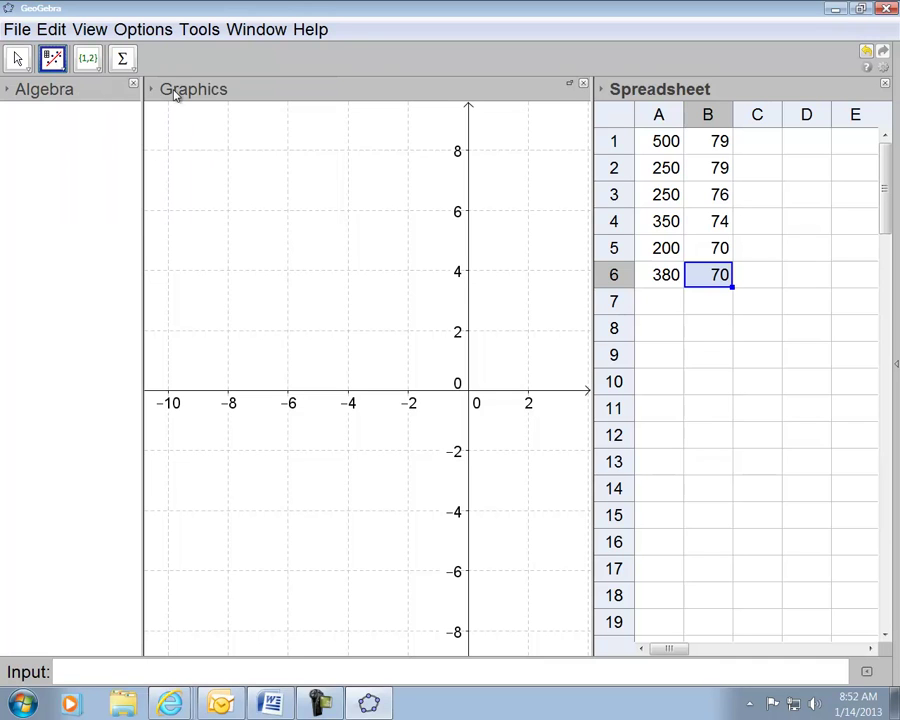
- Show the Graphics 2 view beside the spreadsheet
left_click(92, 29)
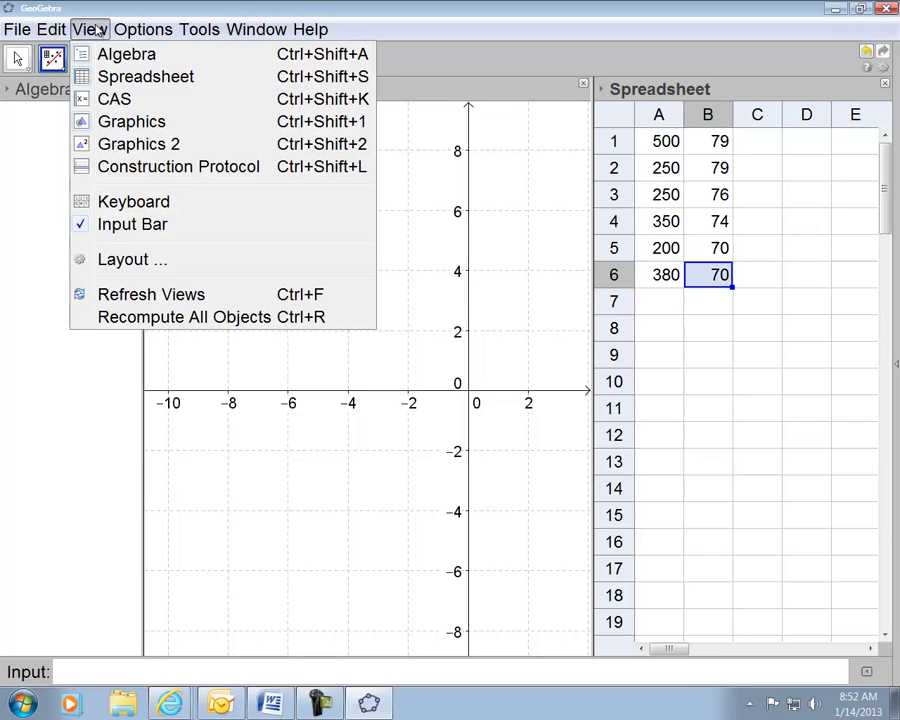
left_click(135, 146)
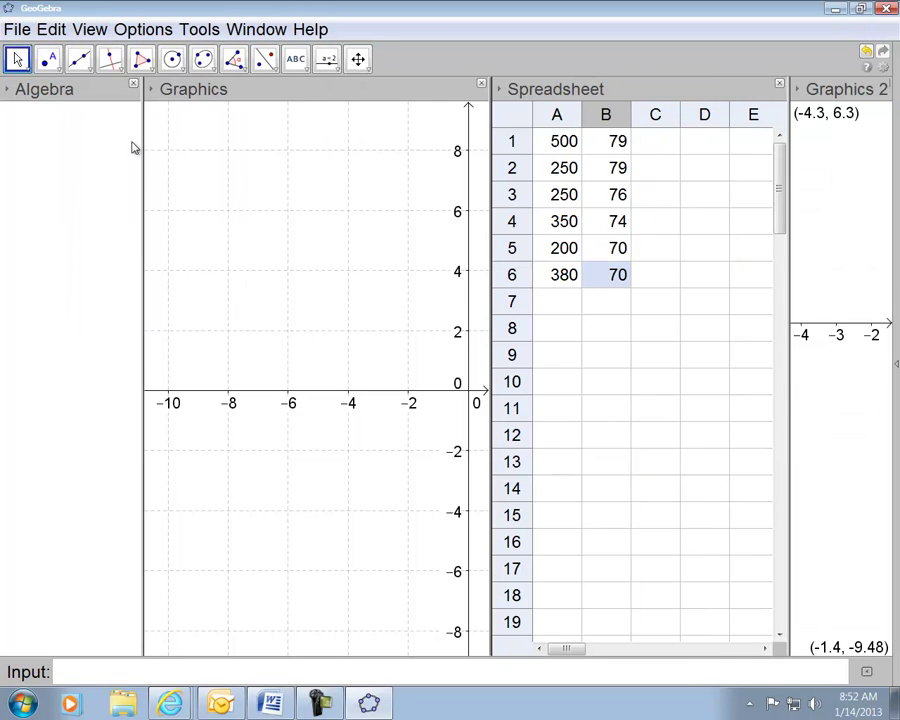
left_click(90, 29)
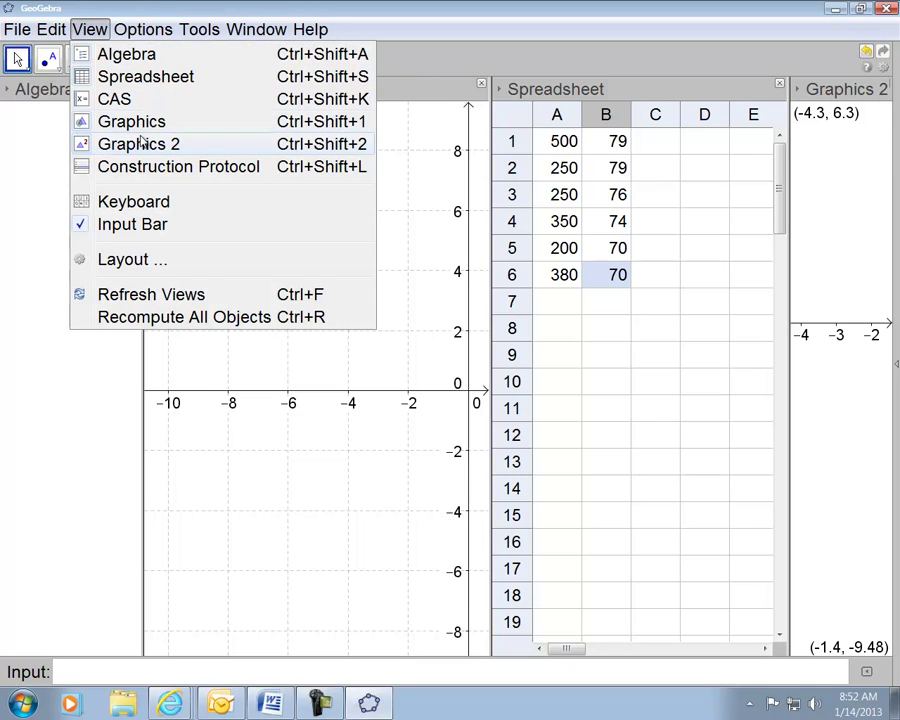
left_click(96, 403)
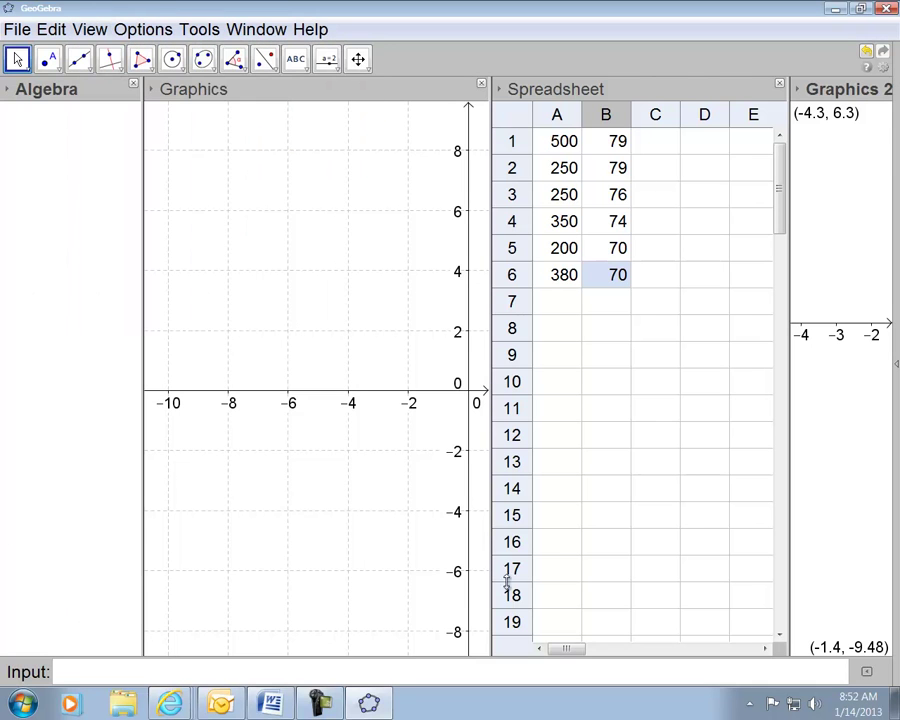